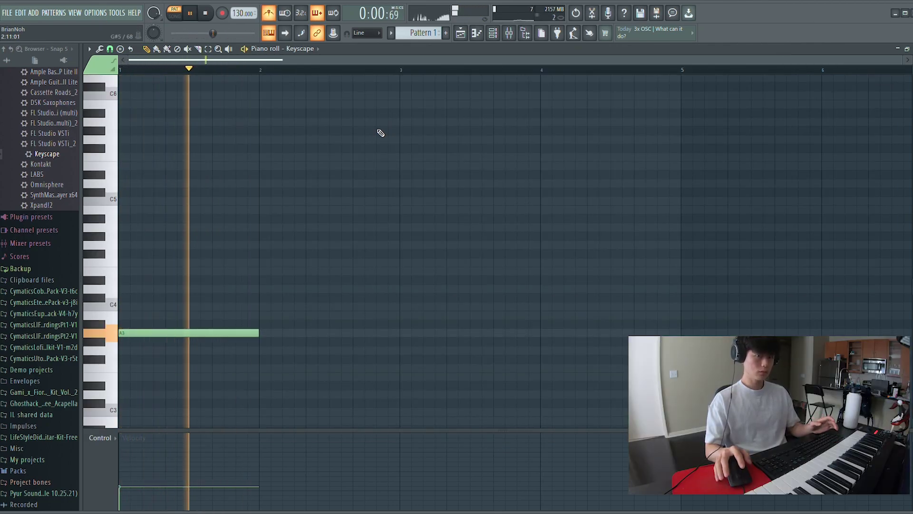
# Play back the single A3 note in bar 1 and stop playback.
pyautogui.press('space')
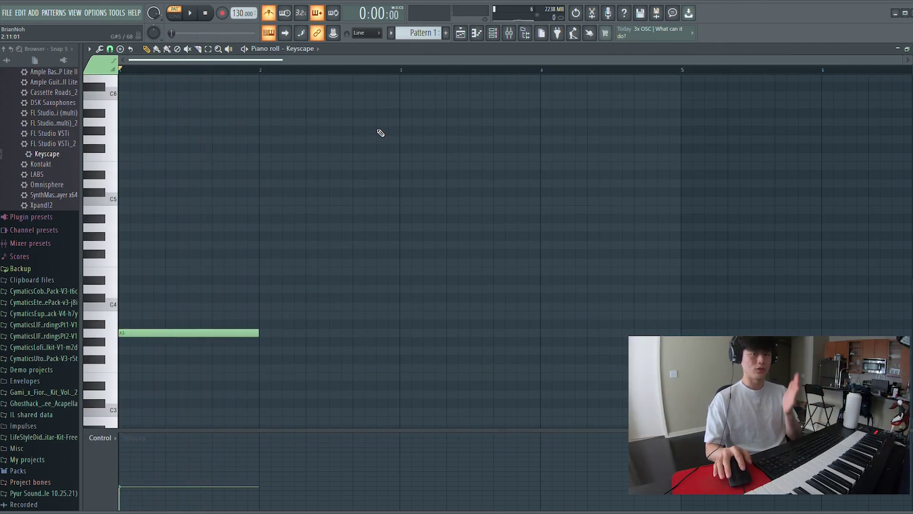
pyautogui.press('space')
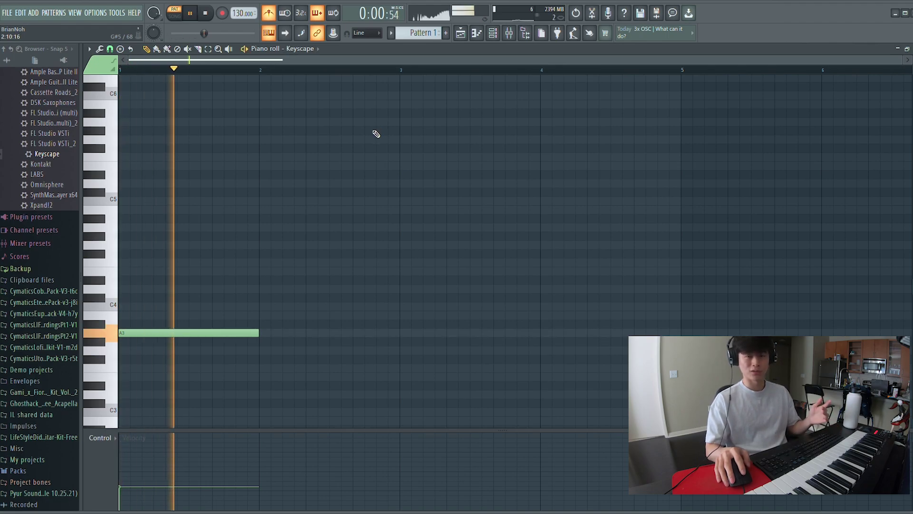
pyautogui.press('space')
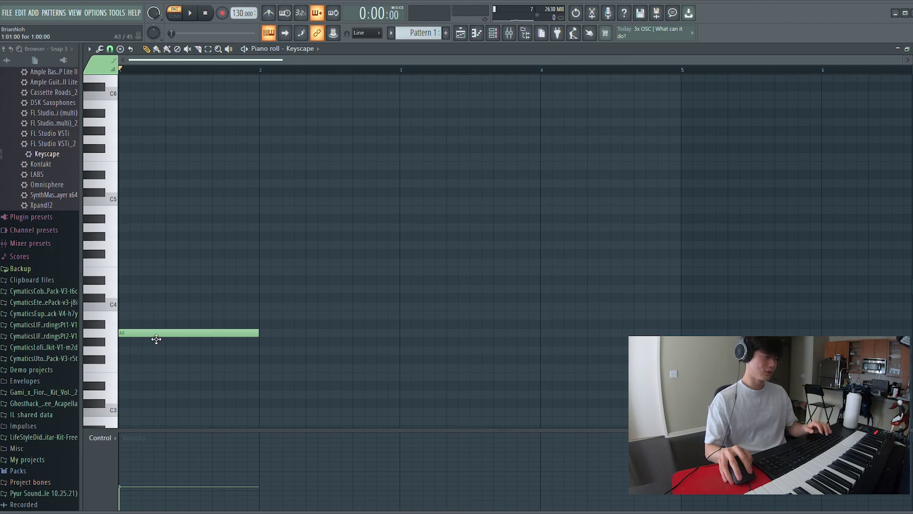
# Add one-bar E4 and G4 notes above the A3 note in bar 1 and play the chord.
pyautogui.moveTo(153, 271); pyautogui.dragTo(93, 273)
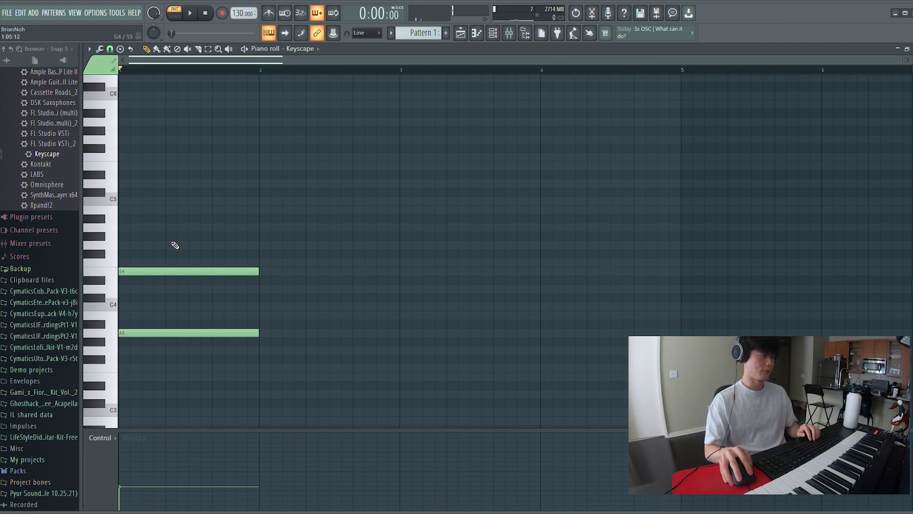
pyautogui.moveTo(174, 244); pyautogui.dragTo(103, 254)
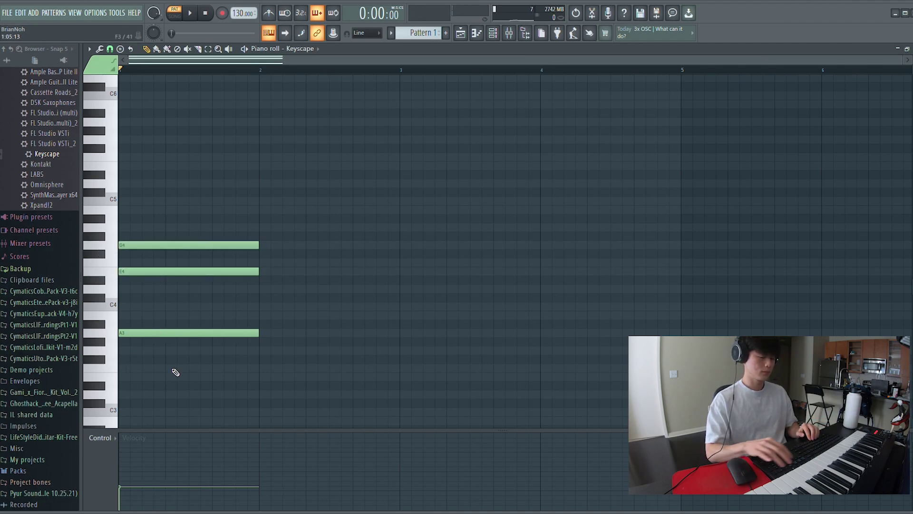
pyautogui.press('space')
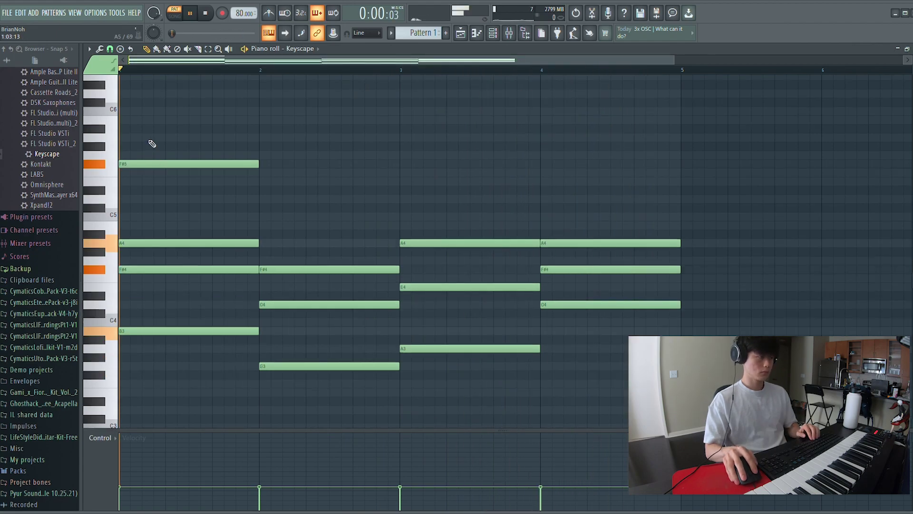
pyautogui.click(151, 138)
pyautogui.rightClick(189, 143)
pyautogui.click(147, 198)
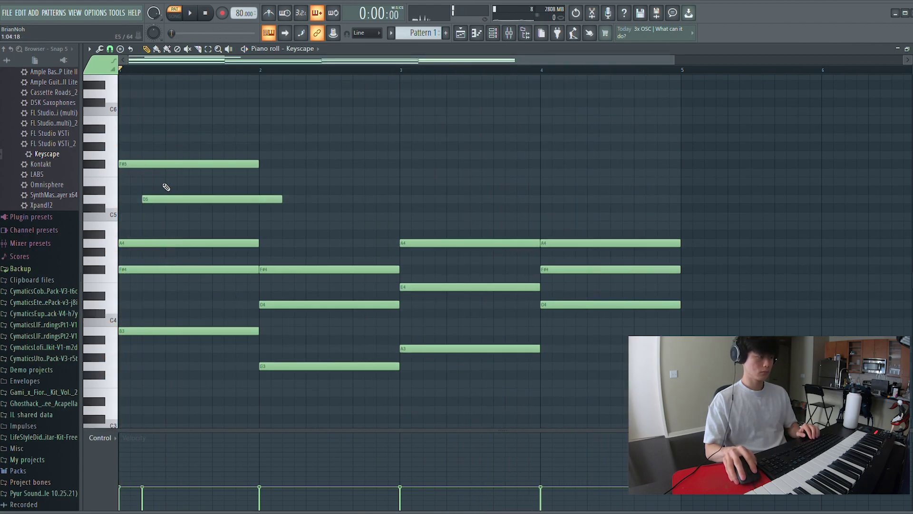
pyautogui.click(170, 137)
pyautogui.press('space')
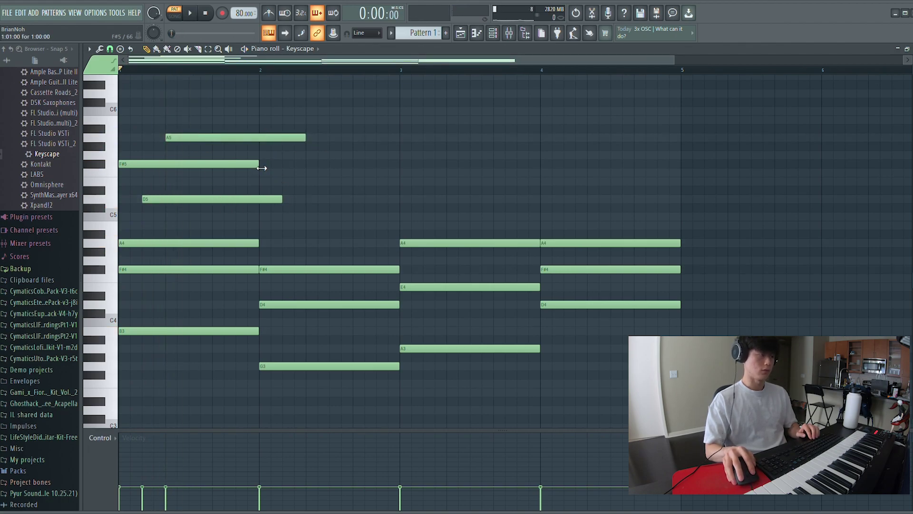
# Shorten the F#5 note to two steps and replace the trial notes with staggered D5, A5, D5 and E5 notes in bar 1.
pyautogui.moveTo(261, 168); pyautogui.dragTo(142, 168)
pyautogui.rightClick(180, 199)
pyautogui.rightClick(169, 138)
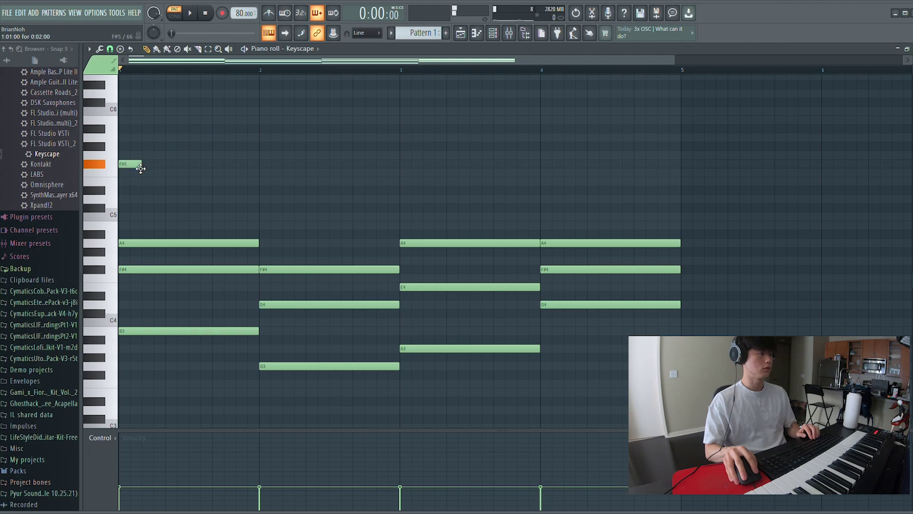
pyautogui.click(151, 199)
pyautogui.click(170, 138)
pyautogui.click(194, 199)
pyautogui.click(216, 182)
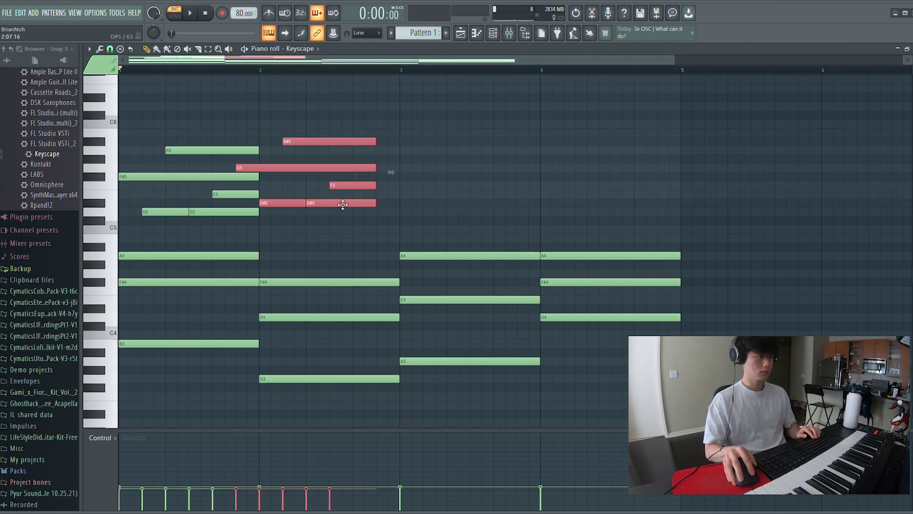
# Move the copied melody phrase so it fills bar 2 starting on F#5, and play it.
pyautogui.press('space')
pyautogui.moveTo(342, 202); pyautogui.dragTo(361, 221)
pyautogui.click(438, 214)
pyautogui.rightClick(440, 213)
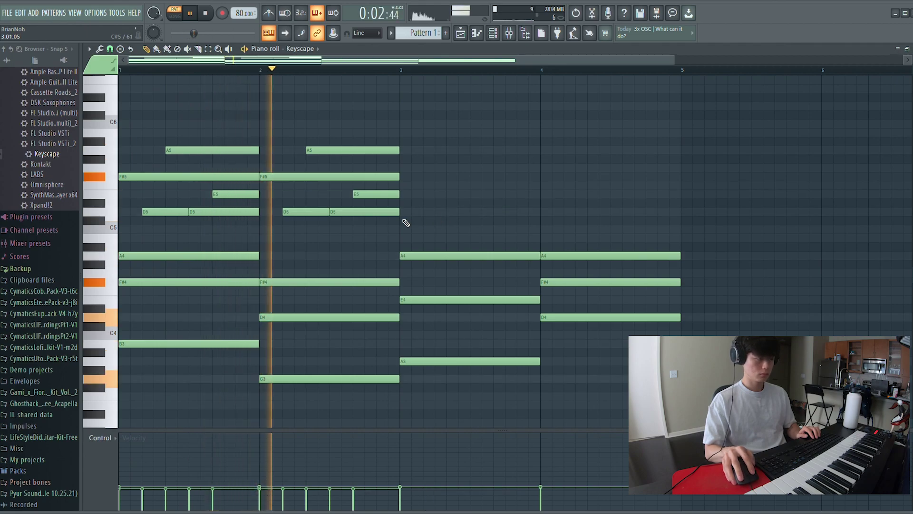
# Revise the bar 2 melody to F#5, D5, E5 and F#5, removing the extra notes, and play the pattern.
pyautogui.press('space')
pyautogui.rightClick(366, 214)
pyautogui.moveTo(373, 195); pyautogui.dragTo(350, 195)
pyautogui.press('space')
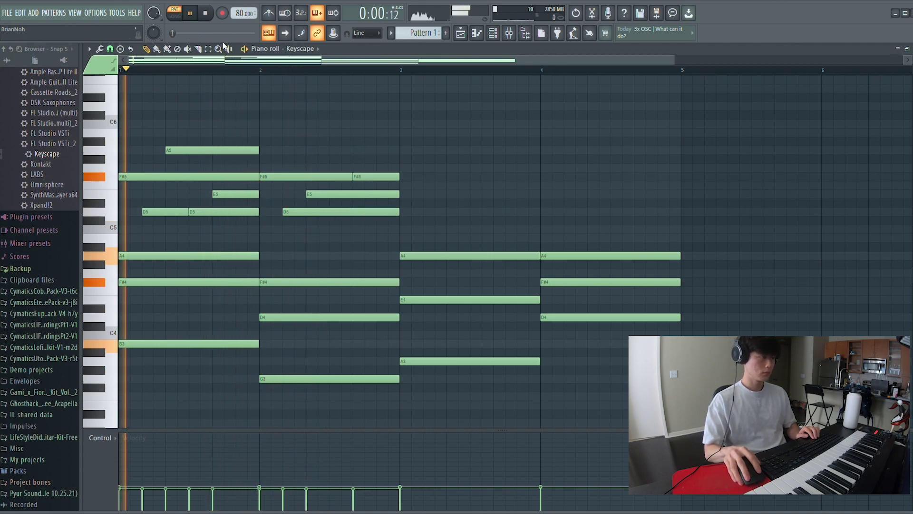
# Select the melody notes of bars 1 and 2 and duplicate them into bars 3 and 4.
pyautogui.moveTo(460, 227); pyautogui.dragTo(143, 141)
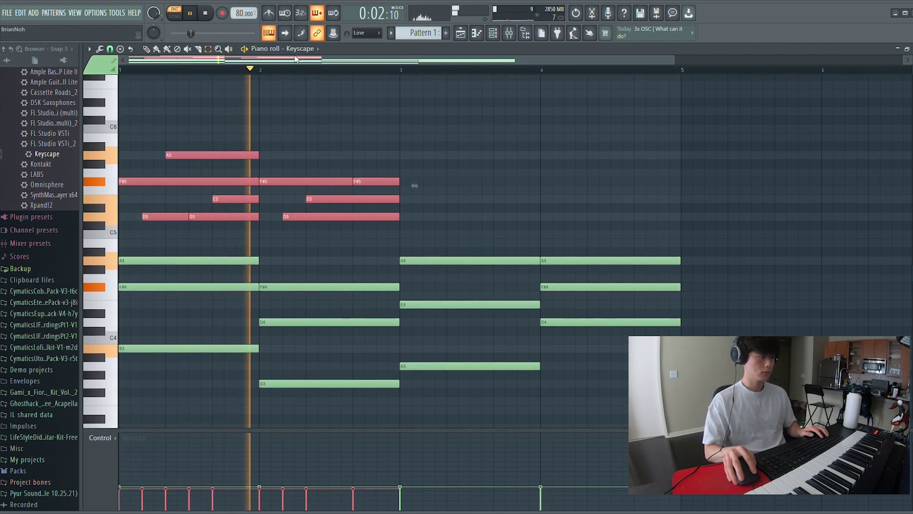
pyautogui.hotkey('ctrl', 'b')
pyautogui.moveTo(305, 59); pyautogui.dragTo(341, 59)
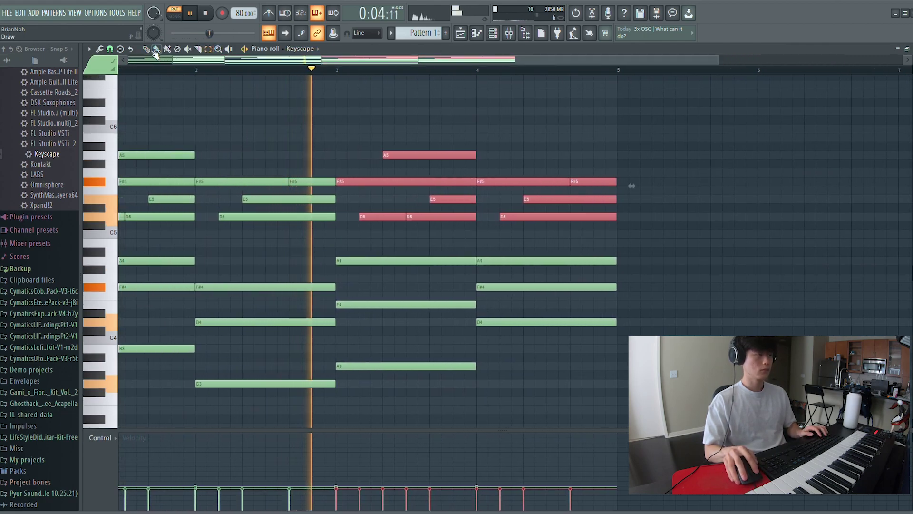
# Vary the end of the bar 4 melody by starting the last F#5 later and adding a G5, and play it.
pyautogui.click(528, 138)
pyautogui.rightClick(547, 138)
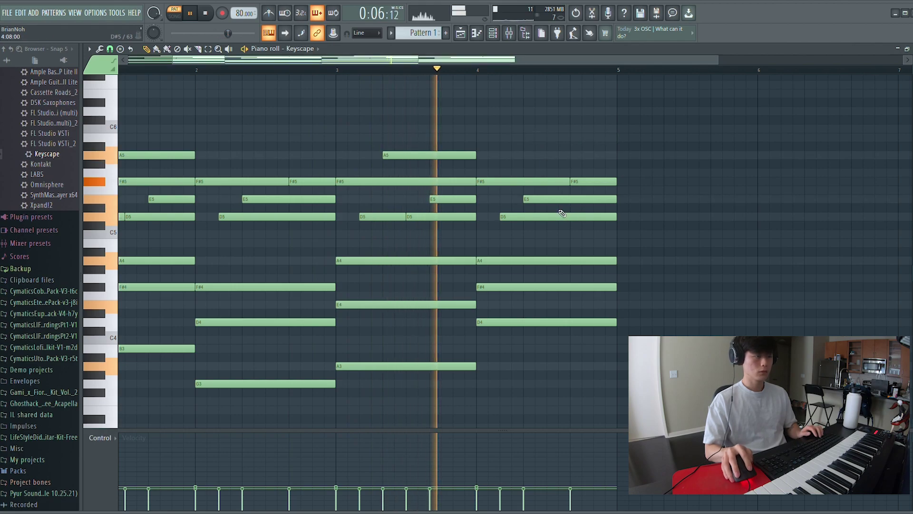
pyautogui.press('space')
pyautogui.moveTo(585, 182); pyautogui.dragTo(617, 184)
pyautogui.click(598, 182)
pyautogui.click(465, 70)
pyautogui.press('space')
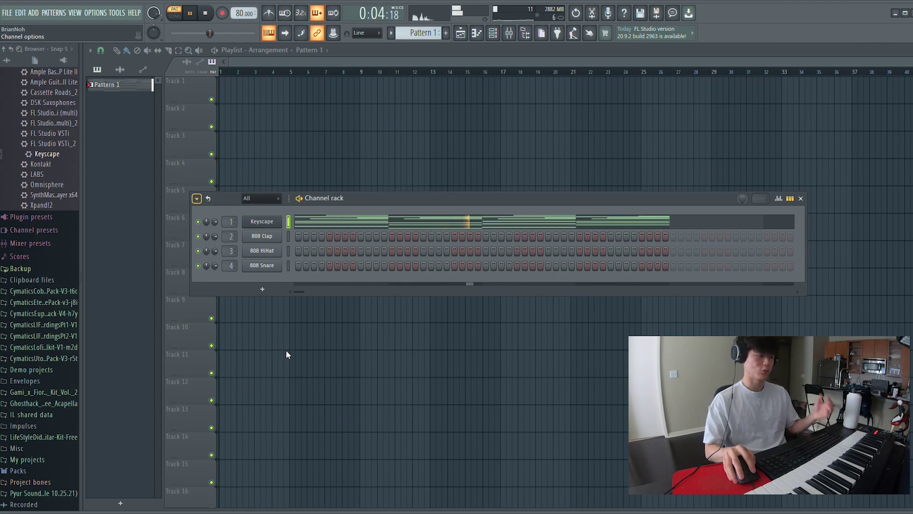
# Lower the volume of the Keyscape mixer track and load the Neutron 3 Elements effect on it.
pyautogui.press('F9')
pyautogui.moveTo(218, 274); pyautogui.dragTo(218, 288)
pyautogui.scroll(10, 40, 262)
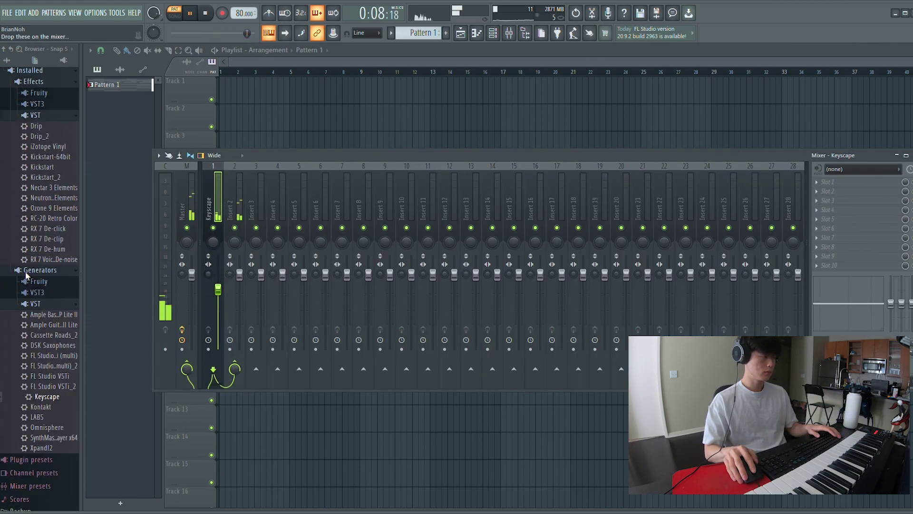
pyautogui.moveTo(56, 262); pyautogui.dragTo(222, 205)
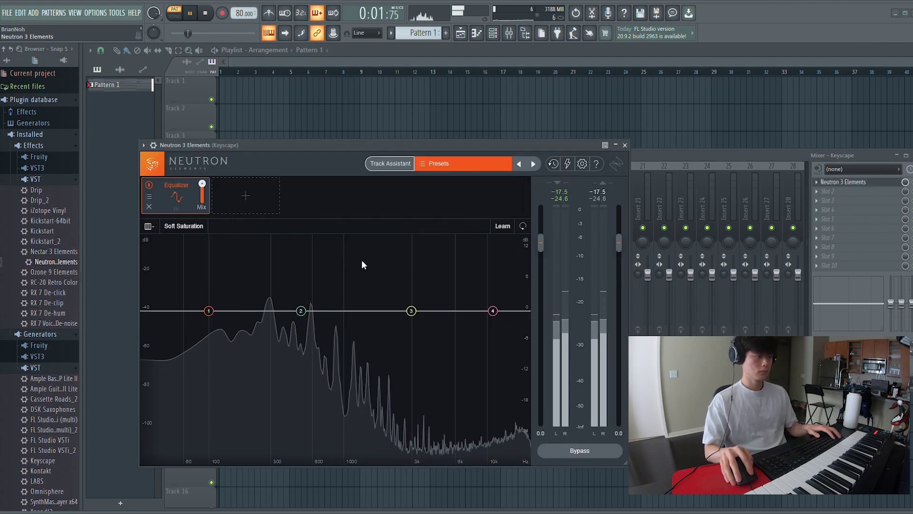
pyautogui.click(625, 144)
# Put Fruity Reeverb 2 on mixer track Insert 2, close its window and stop playback.
pyautogui.click(236, 203)
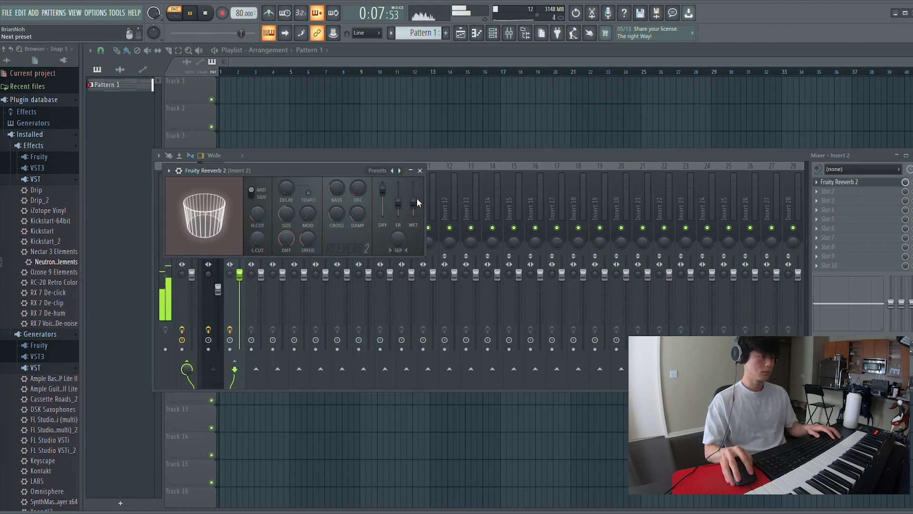
pyautogui.click(419, 172)
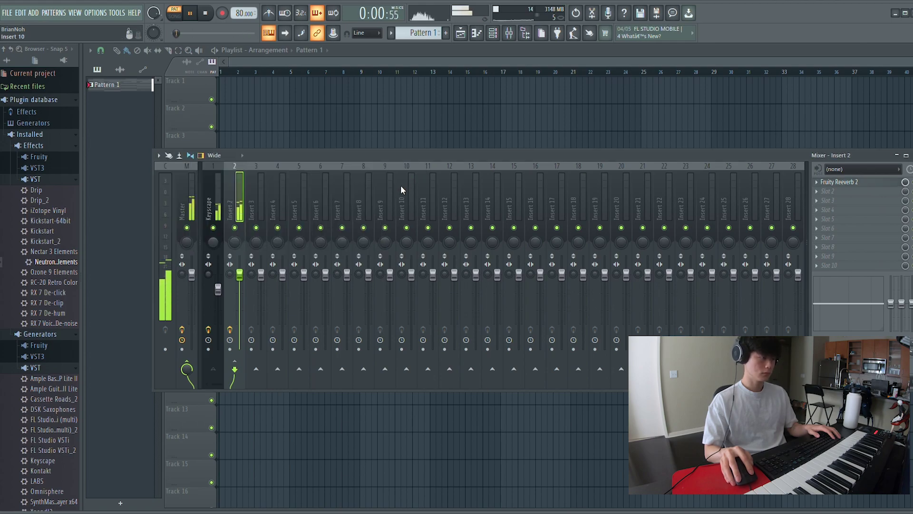
pyautogui.press('space')
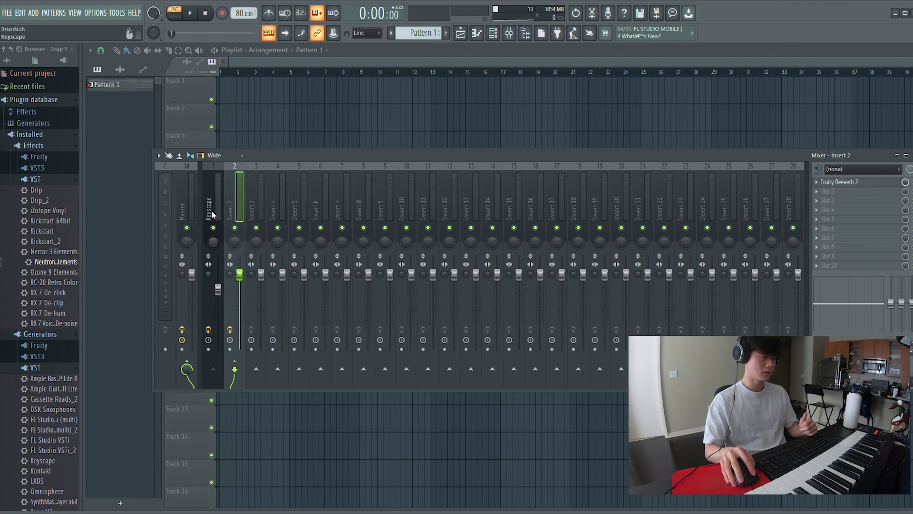
# Examine the mixer send from the Keyscape track to Insert 2 and play the pattern through the reverb.
pyautogui.click(213, 317)
pyautogui.click(235, 369)
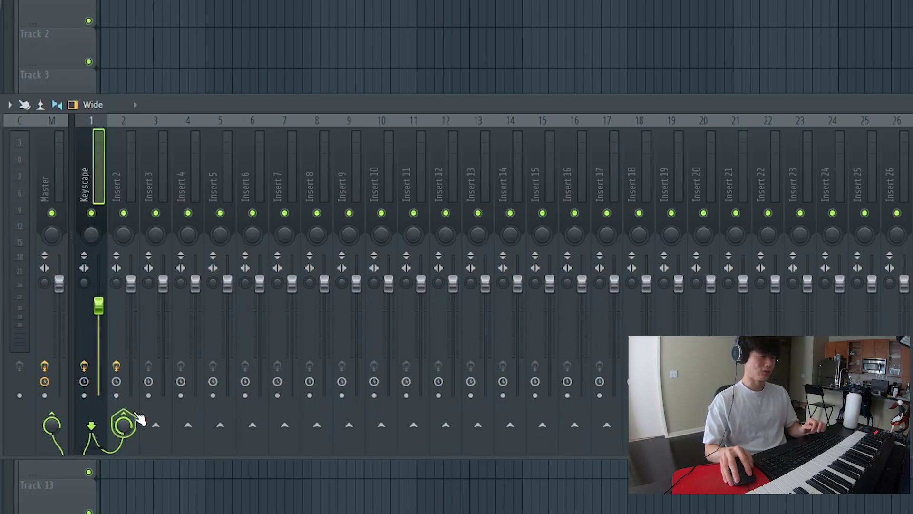
pyautogui.click(122, 189)
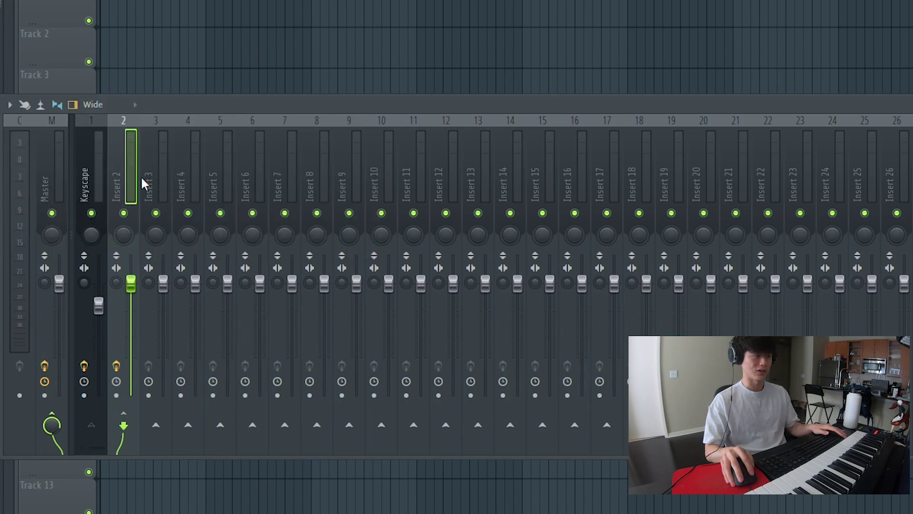
pyautogui.click(96, 181)
pyautogui.click(122, 186)
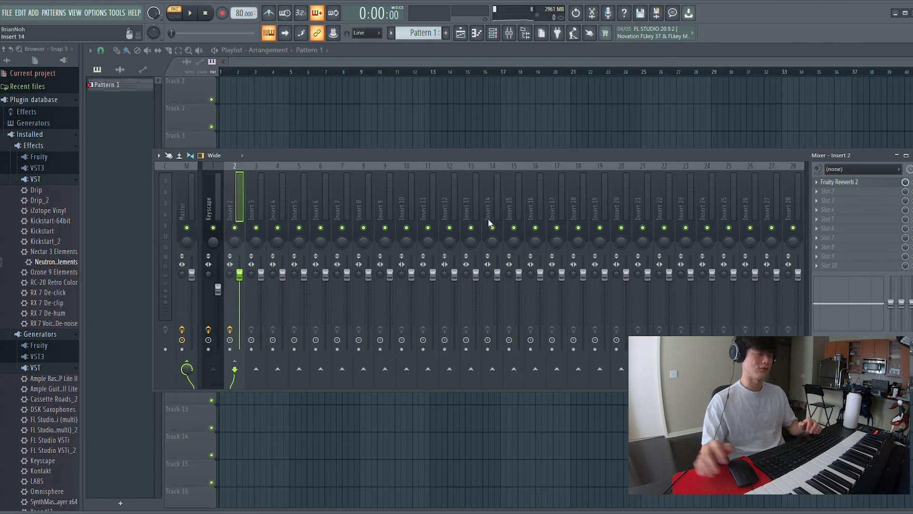
pyautogui.press('space')
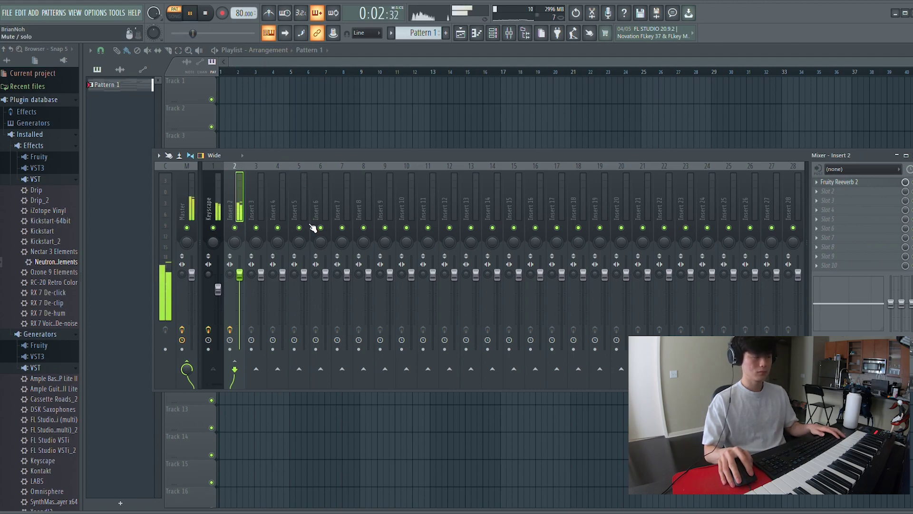
# Replace the 808 Clap channel with the Omnisphere instrument and stop playback.
pyautogui.press('F9')
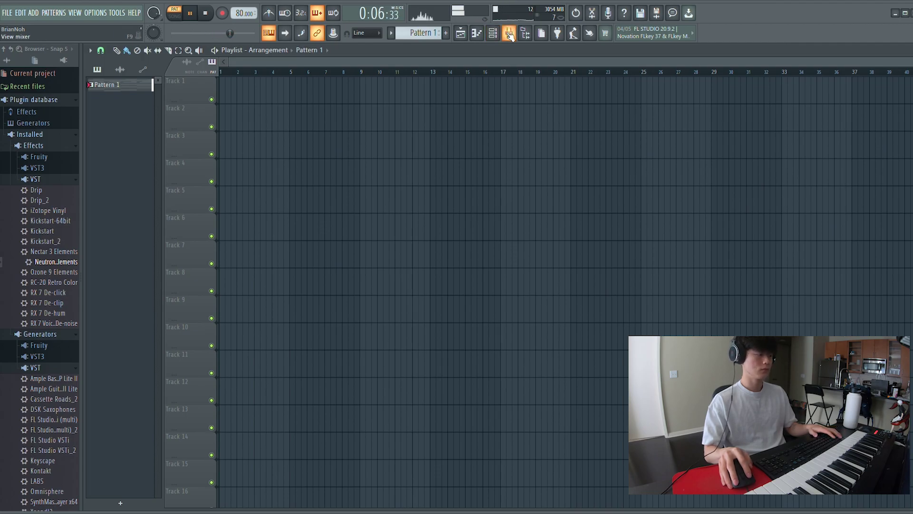
pyautogui.click(498, 36)
pyautogui.scroll(-10, 63, 307)
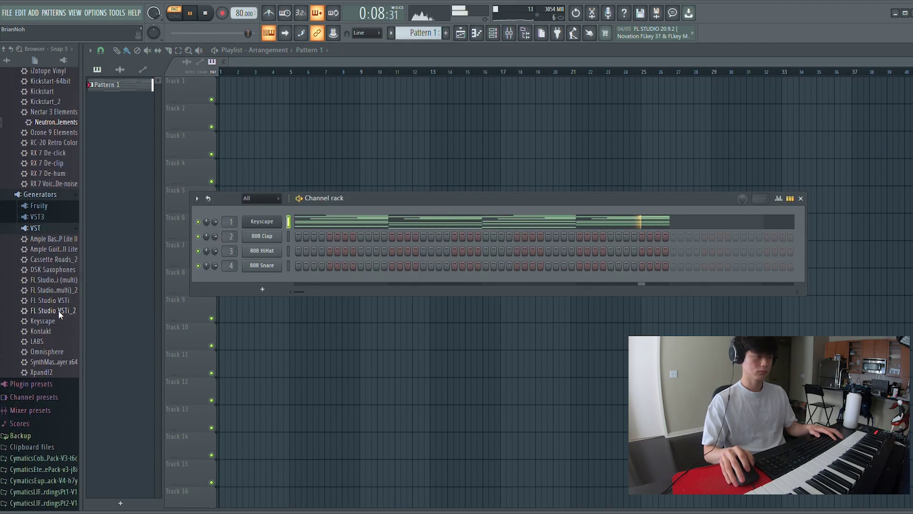
pyautogui.scroll(6, 57, 299)
pyautogui.press('space')
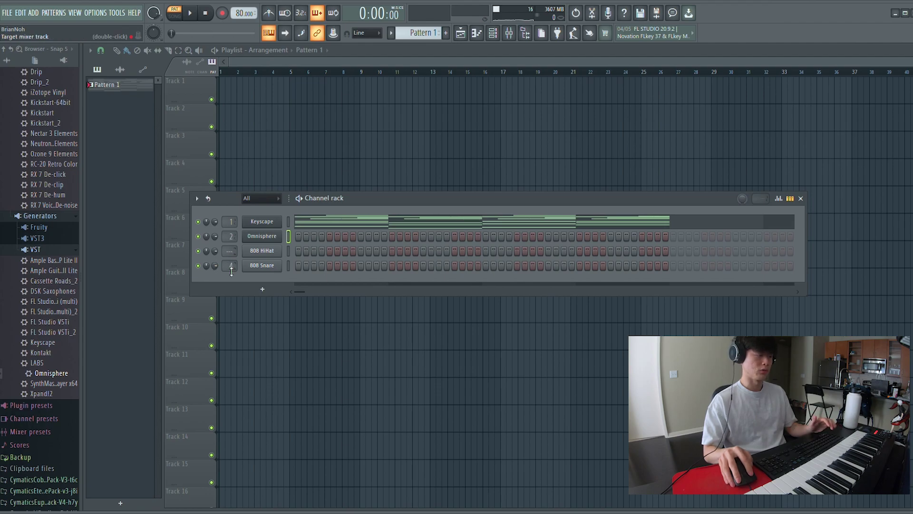
# Open the Omnisphere channel's instrument window with its patch browser.
pyautogui.click(482, 33)
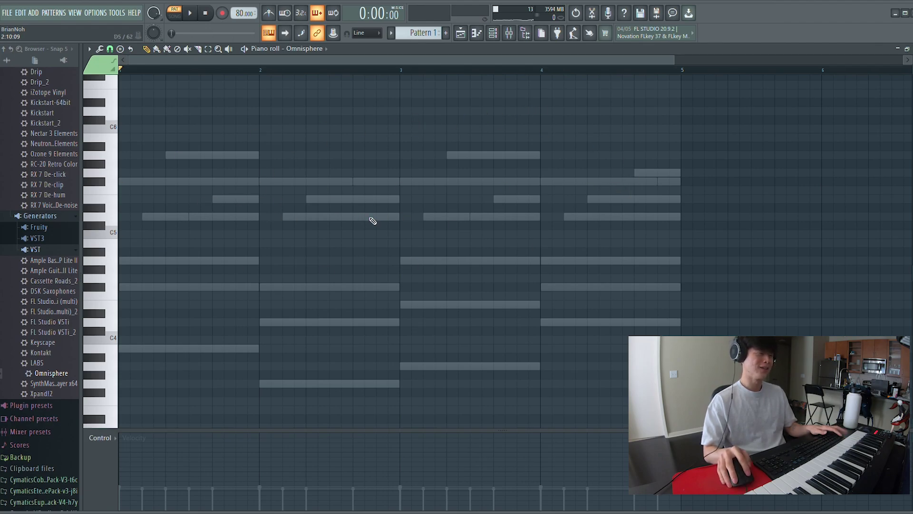
pyautogui.press('F7')
pyautogui.click(264, 236)
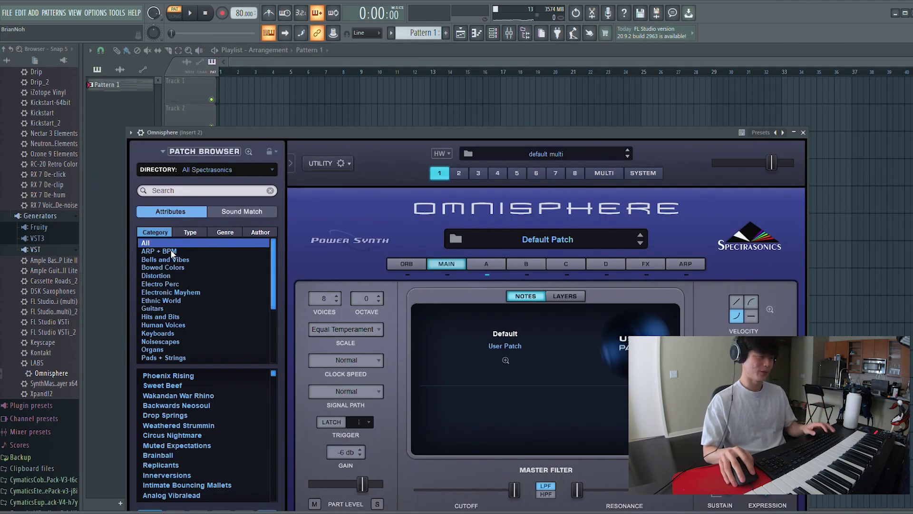
# Play the pattern and check the Omnisphere chord notes against the Keyscape part.
pyautogui.press('space')
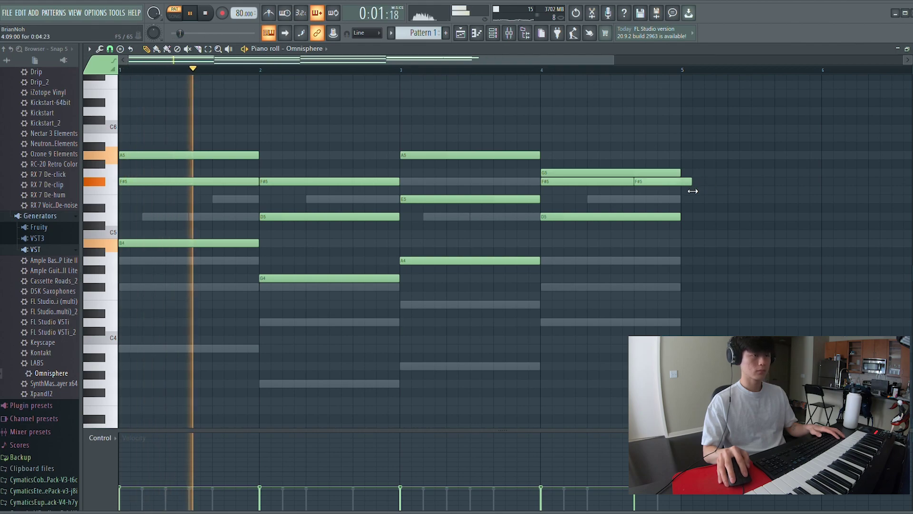
pyautogui.press('F7')
pyautogui.press('F7')
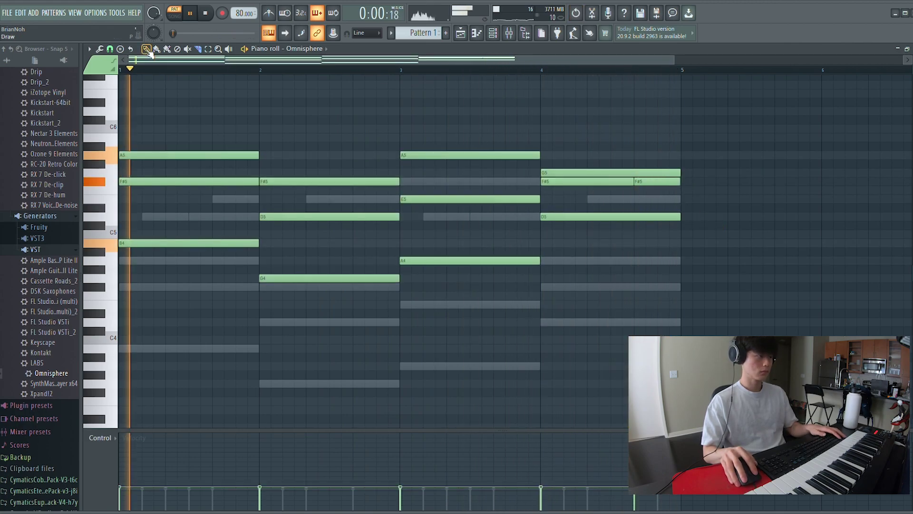
pyautogui.press('F7')
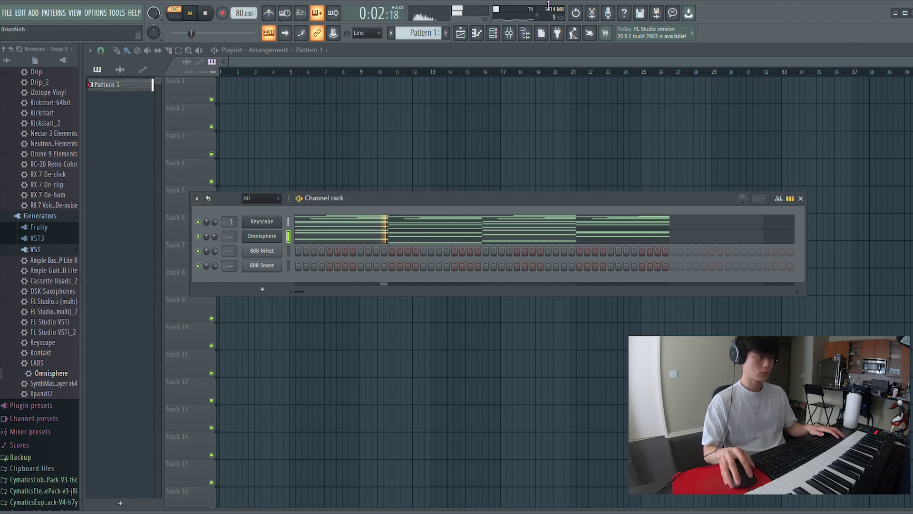
# Add a one-bar A6 note in bar 1 of the Omnisphere part.
pyautogui.press('F7')
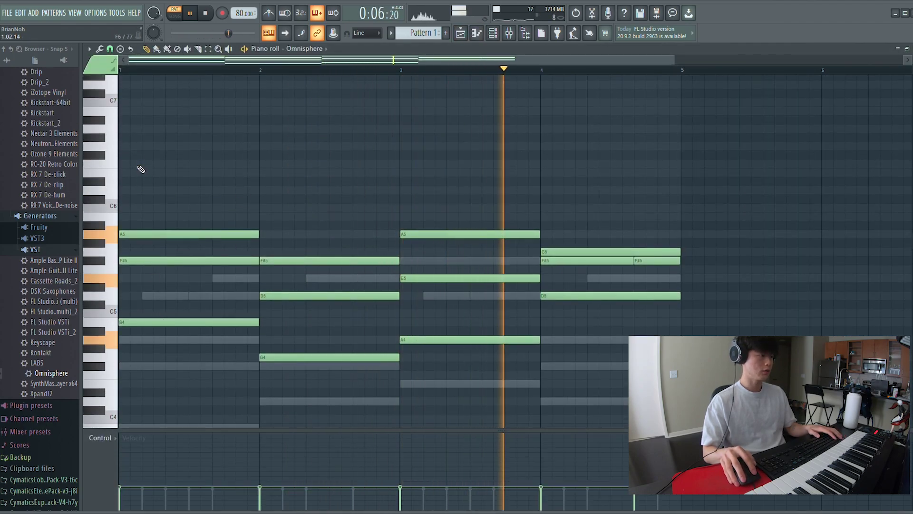
pyautogui.click(135, 128)
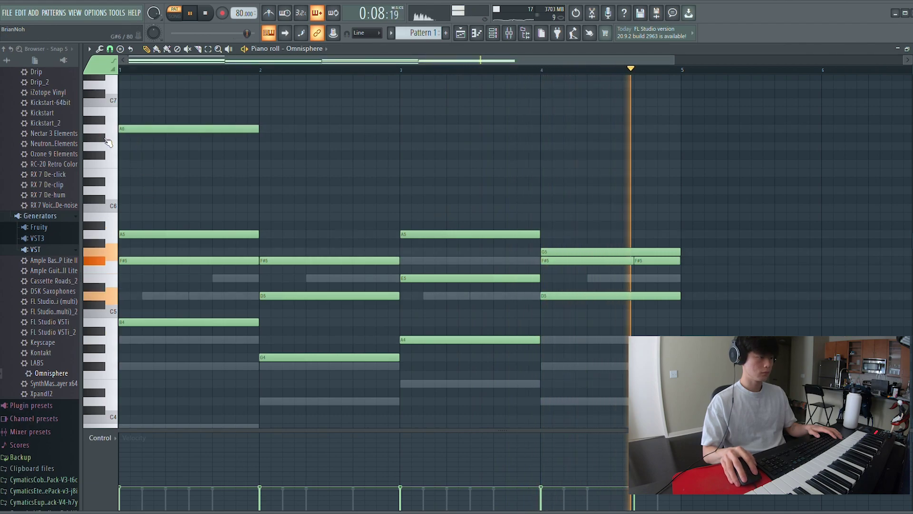
# Add one-bar F#6, A6 and G6 notes in bars 2, 3 and 4 of the Omnisphere part, plus a short F#6 ending bar 4.
pyautogui.click(263, 156)
pyautogui.click(421, 130)
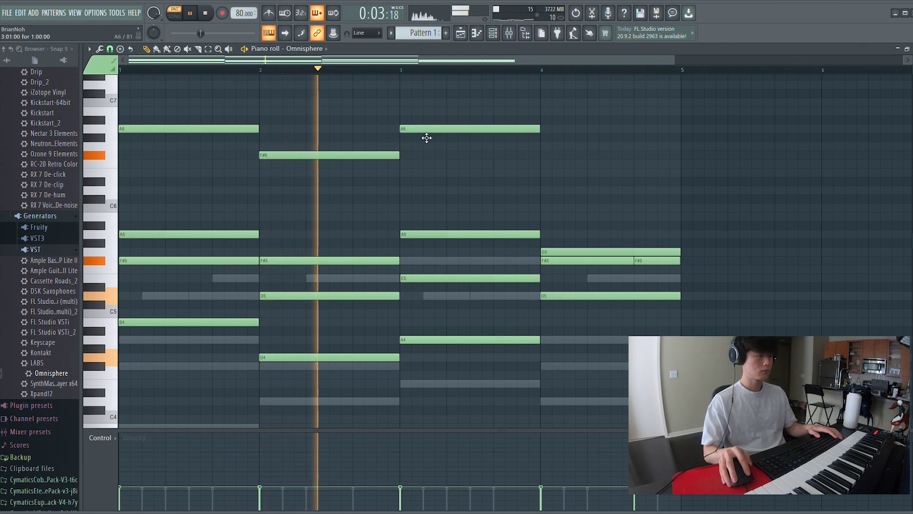
pyautogui.click(545, 147)
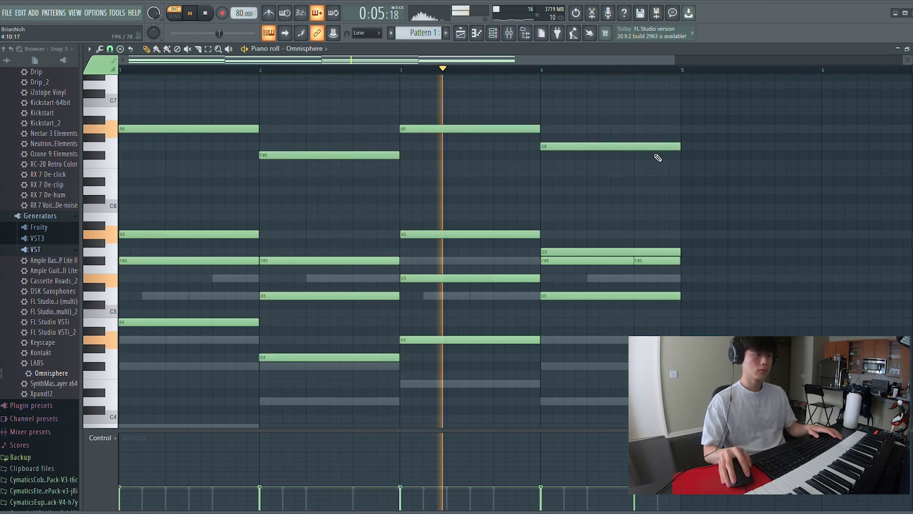
pyautogui.click(638, 155)
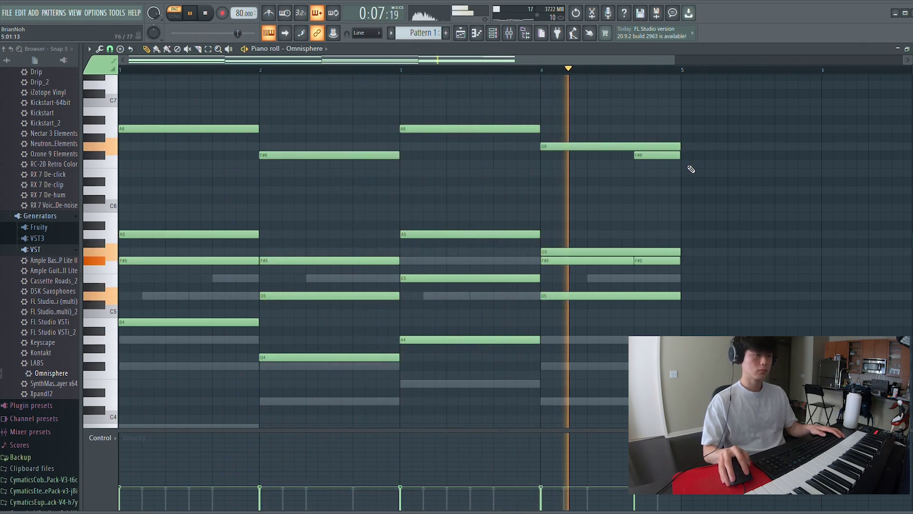
pyautogui.press('F7')
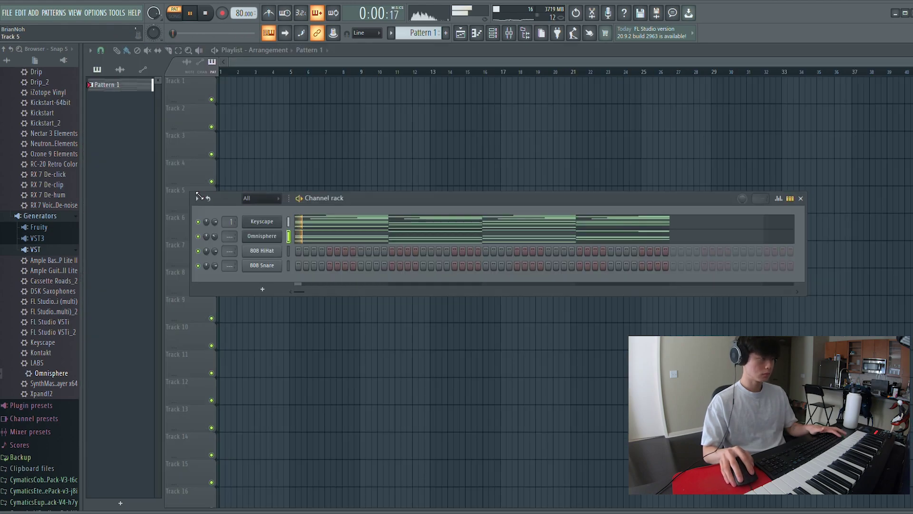
# Load the Drip effect on the Omnisphere mixer track.
pyautogui.press('F9')
pyautogui.press('F6')
pyautogui.scroll(5, 41, 190)
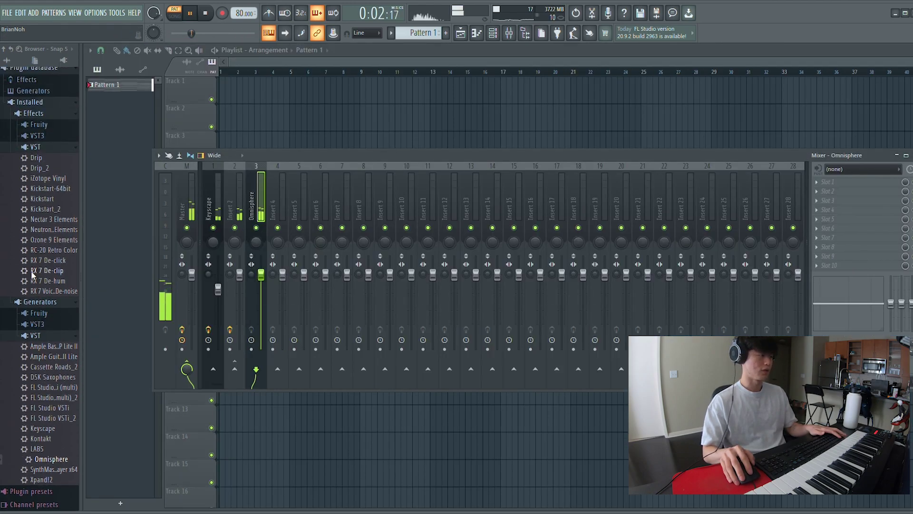
pyautogui.moveTo(40, 190); pyautogui.dragTo(270, 215)
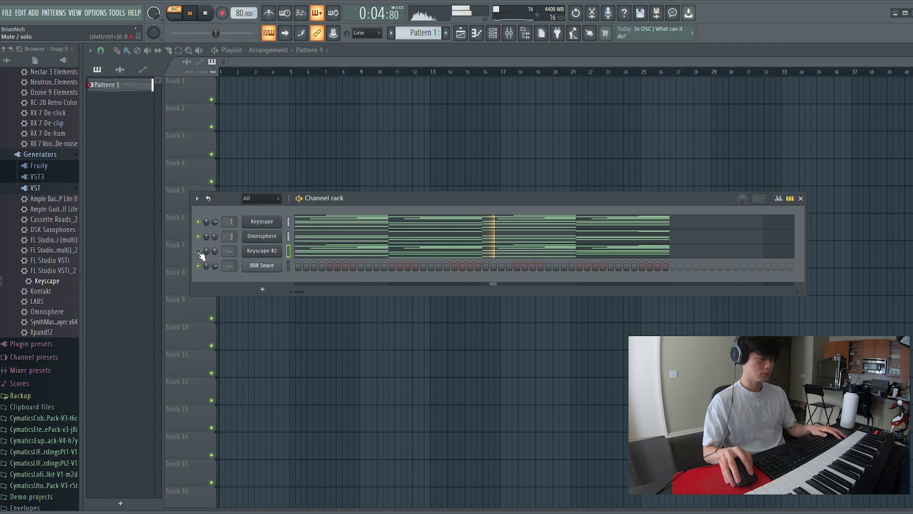
# Load the Drip effect on the Keyscape #2 mixer track and choose its Apex preset.
pyautogui.press('F9')
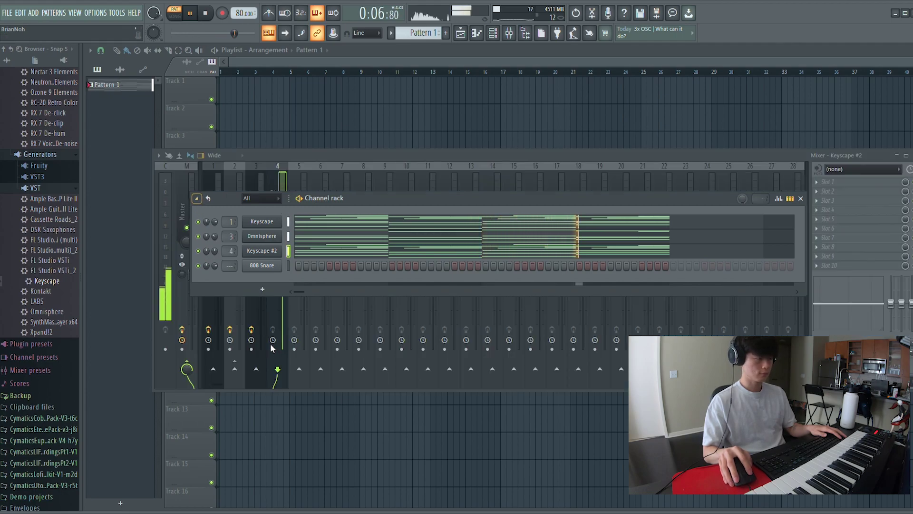
pyautogui.press('space')
pyautogui.press('space')
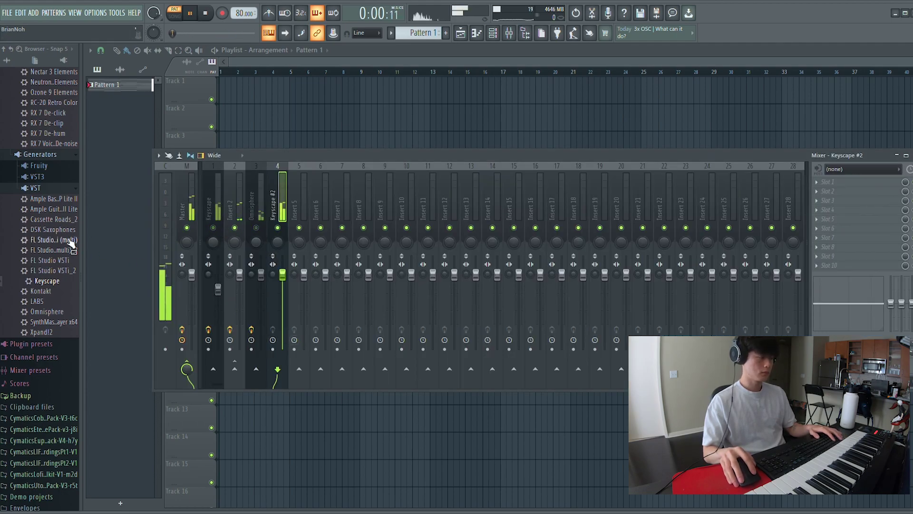
pyautogui.scroll(6, 43, 237)
pyautogui.moveTo(41, 189); pyautogui.dragTo(285, 215)
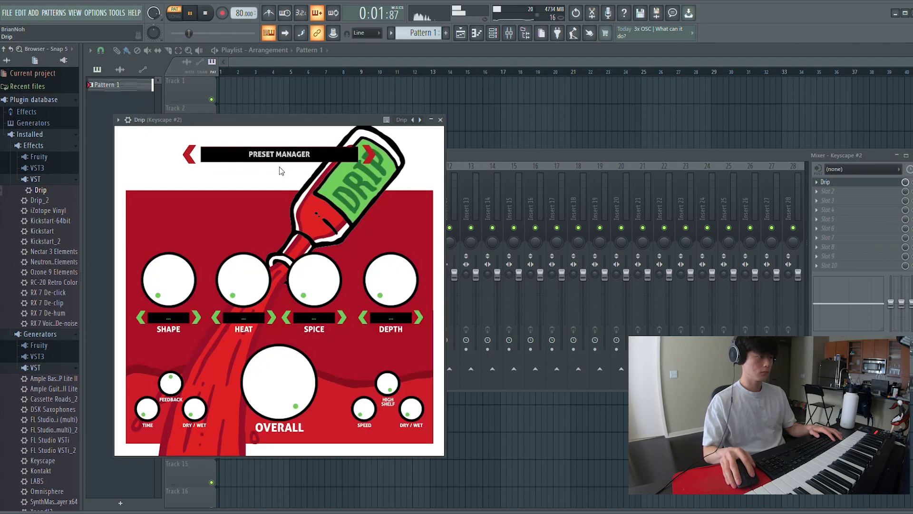
pyautogui.click(279, 157)
pyautogui.click(155, 212)
pyautogui.click(827, 182)
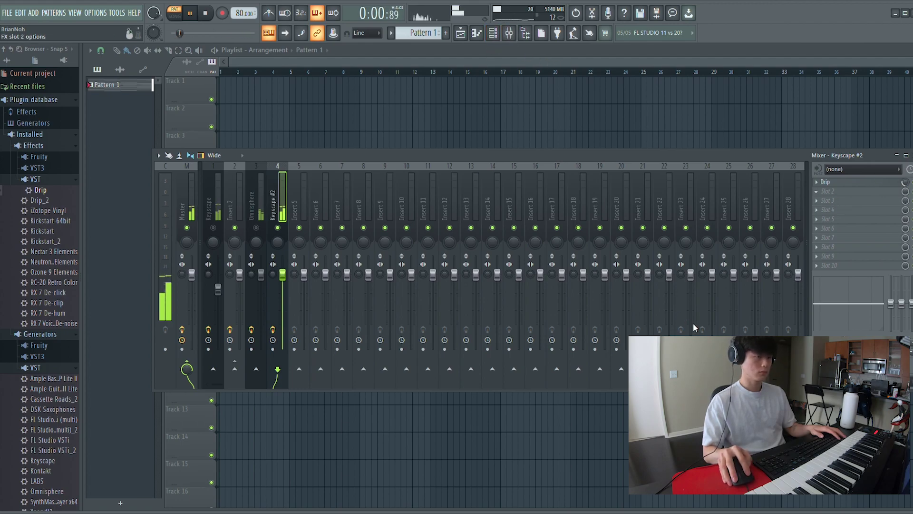
# Adjust two control points of the effect in the second slot of the Keyscape #2 mixer track.
pyautogui.moveTo(203, 211); pyautogui.dragTo(249, 193)
pyautogui.moveTo(302, 210); pyautogui.dragTo(257, 197)
pyautogui.press('Escape')
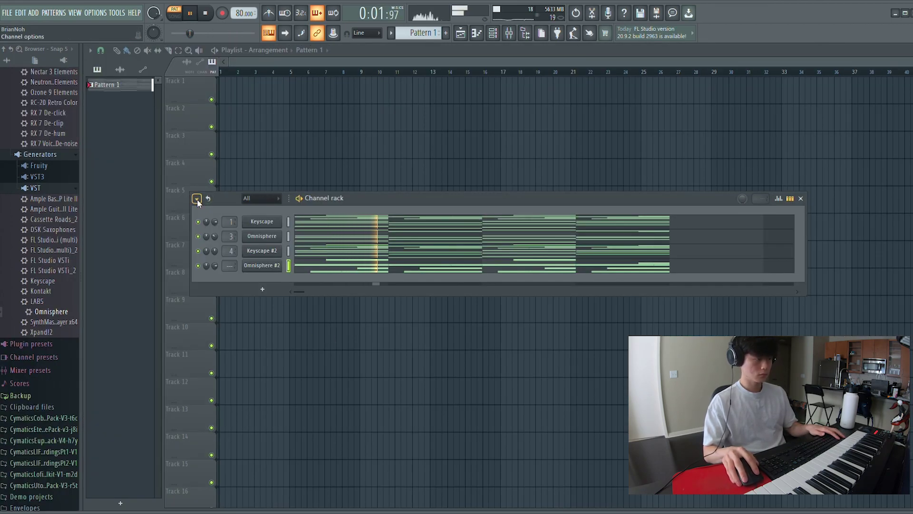
# Load the Drip effect followed by Fruity Chorus on the Omnisphere #2 mixer track.
pyautogui.press('F9')
pyautogui.press('F6')
pyautogui.scroll(6, 57, 309)
pyautogui.moveTo(40, 190); pyautogui.dragTo(332, 198)
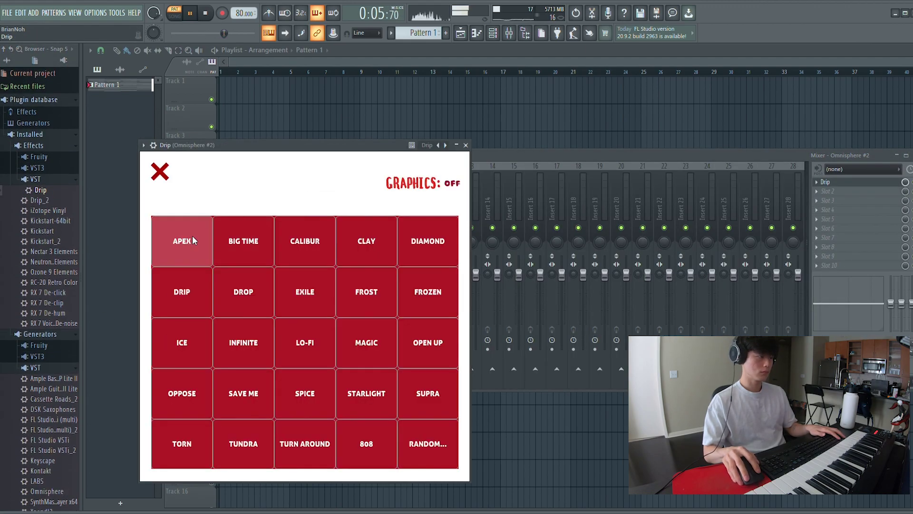
pyautogui.press('Escape')
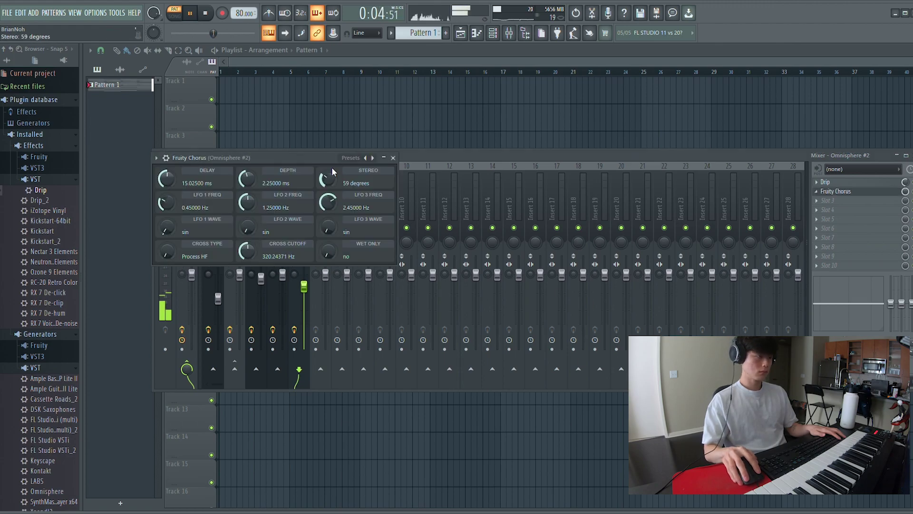
pyautogui.press('Escape')
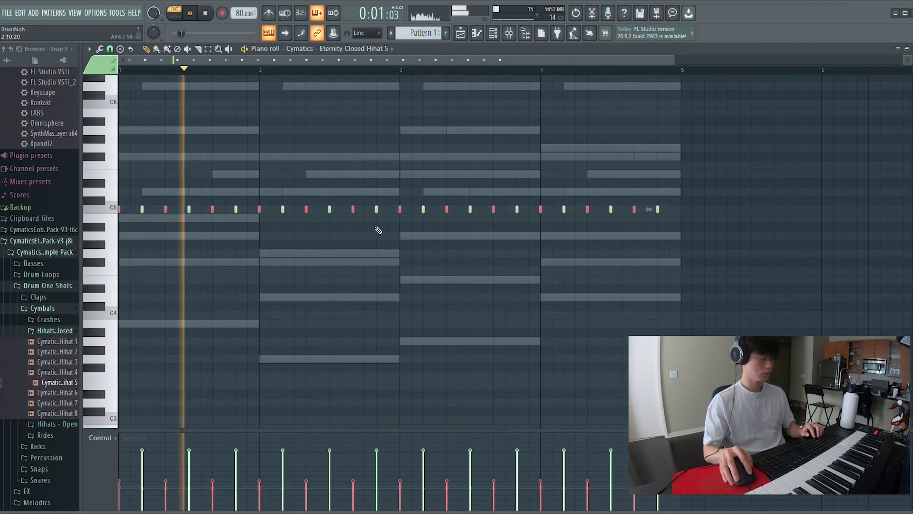
# Audition the Cymatics one-shot snares and add Snare 8 - G as a new channel below the closed hi-hat.
pyautogui.press('F5')
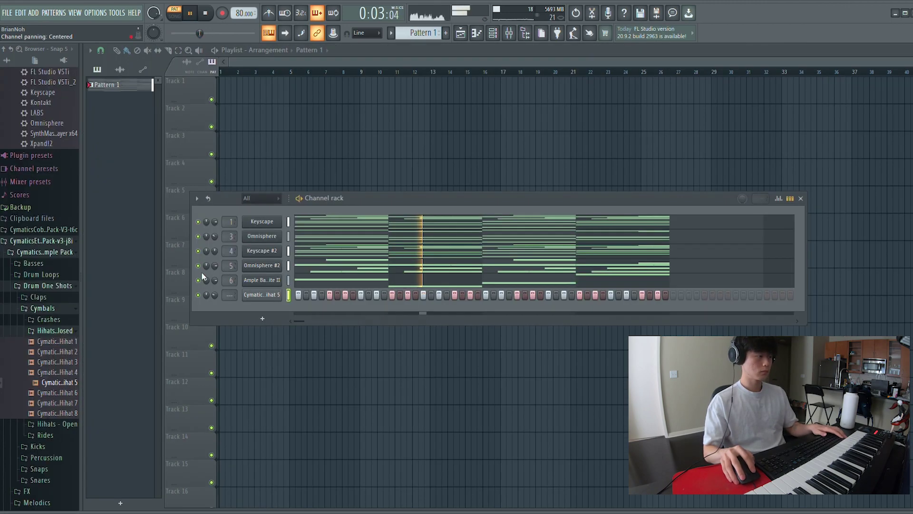
pyautogui.click(55, 331)
pyautogui.click(44, 308)
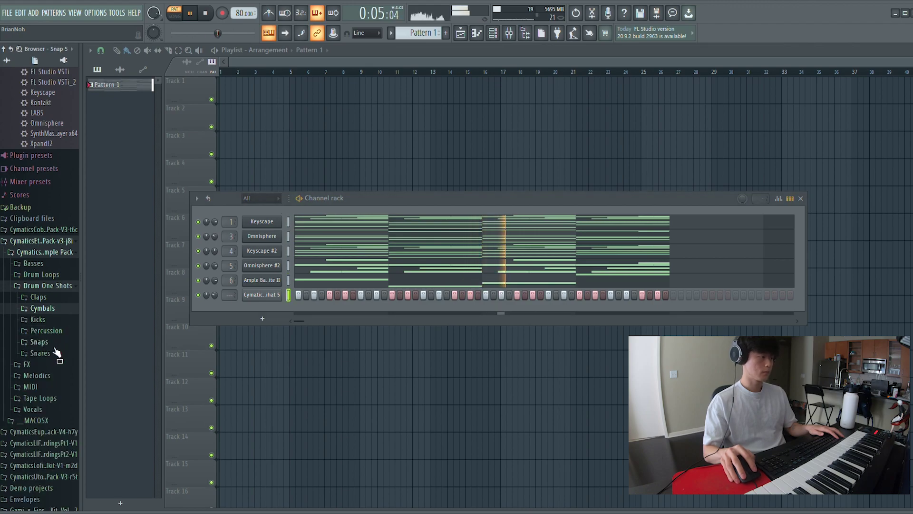
pyautogui.click(56, 353)
pyautogui.click(57, 393)
pyautogui.moveTo(59, 402); pyautogui.dragTo(296, 322)
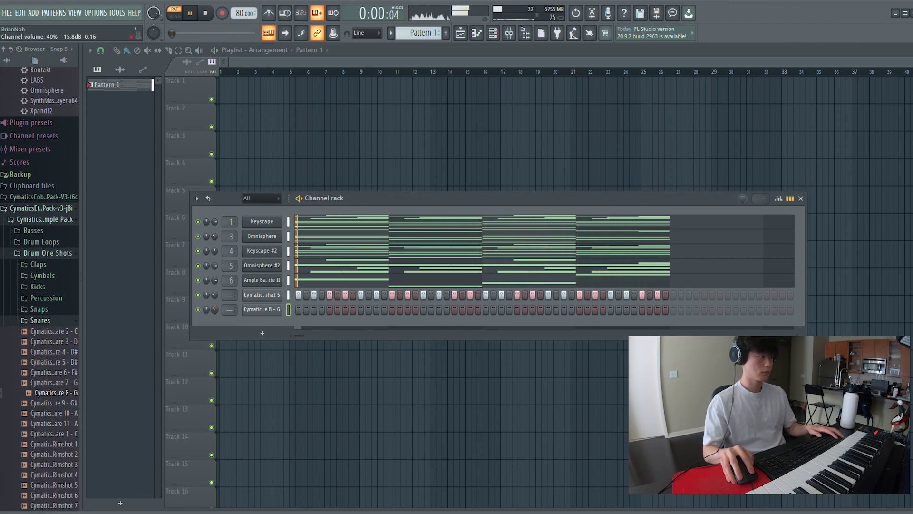
# Place a snare hit on the ninth step of each of the four bars, at steps 9, 21, 33 and 45.
pyautogui.click(361, 310)
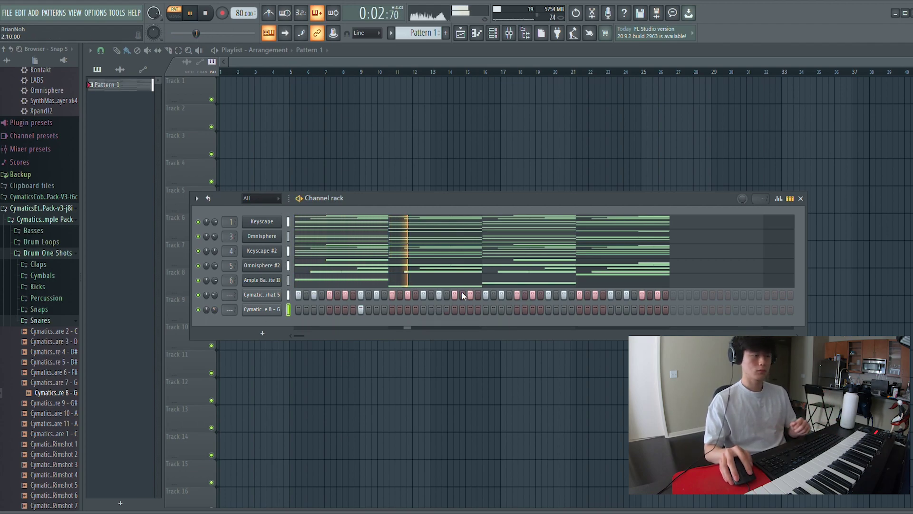
pyautogui.click(455, 310)
pyautogui.click(549, 310)
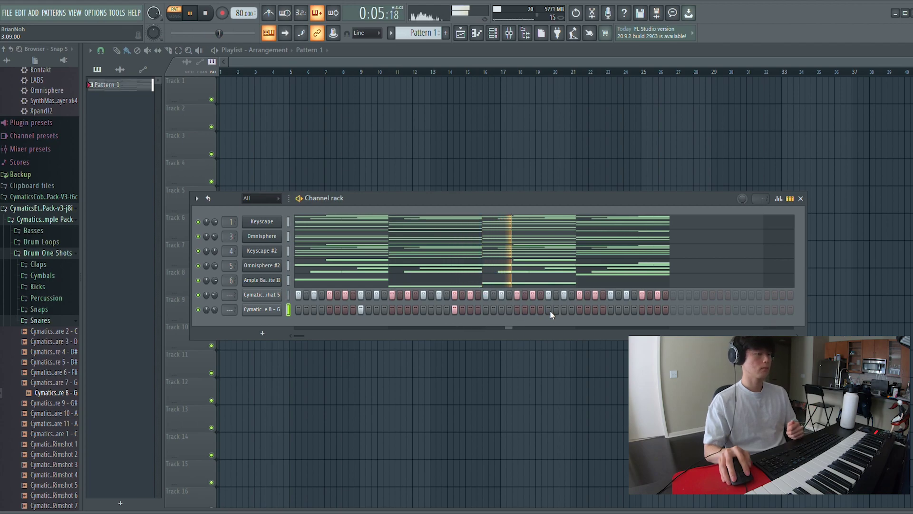
pyautogui.click(642, 309)
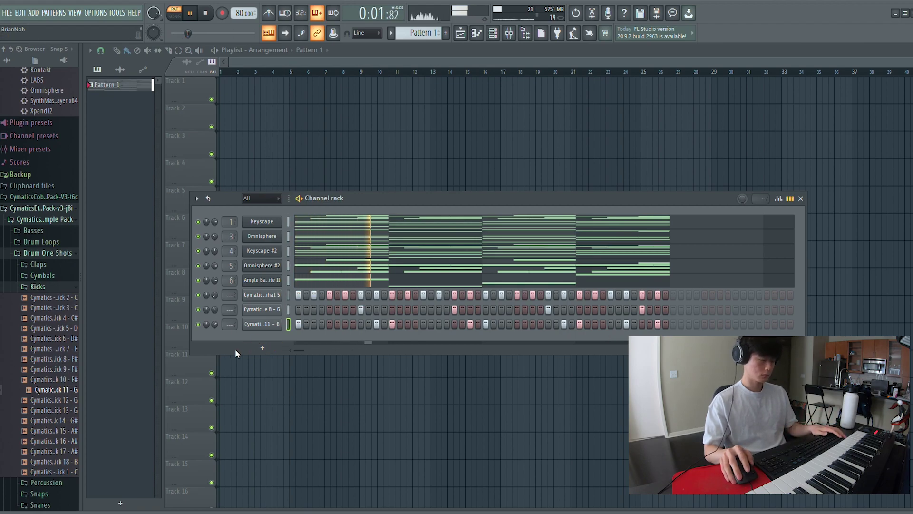
# Add the Rain - Light 13 sample from the Cymatics LIFE recordings to playlist Track 2 and lower its channel volume to about 19%.
pyautogui.press('F6')
pyautogui.press('F6')
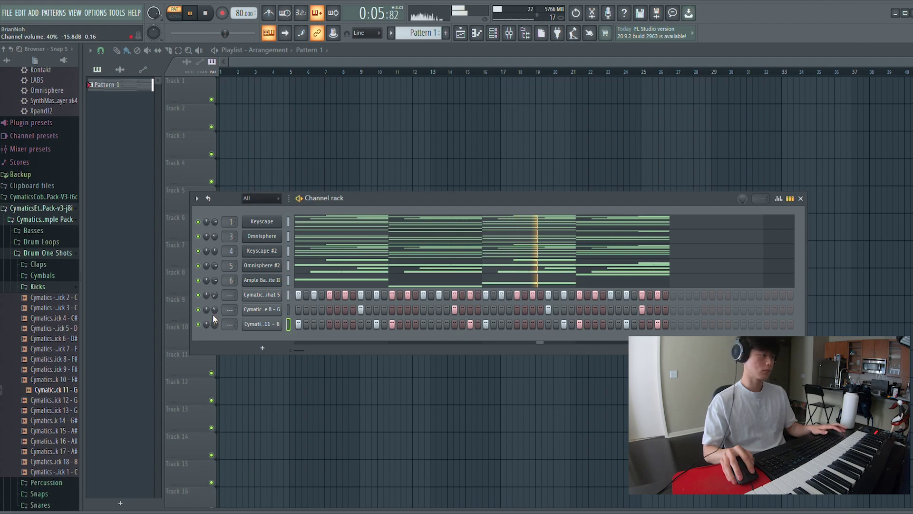
pyautogui.press('F6')
pyautogui.click(62, 220)
pyautogui.click(61, 222)
pyautogui.click(58, 223)
pyautogui.click(58, 228)
pyautogui.press('space')
pyautogui.press('space')
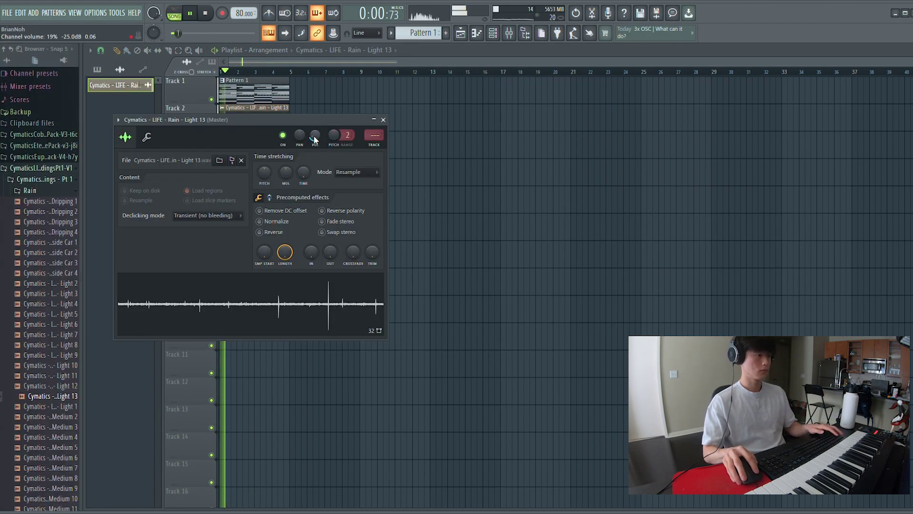
pyautogui.click(383, 120)
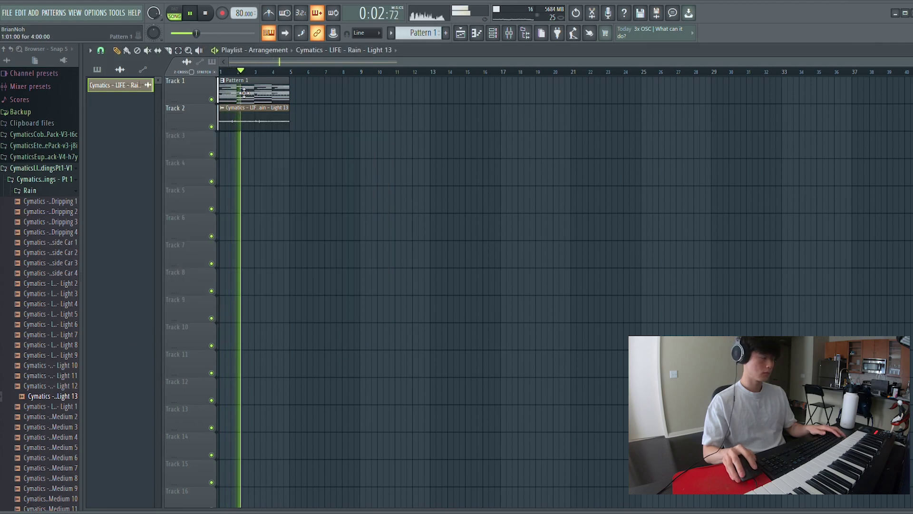
# Reopen the rain clip's channel settings and set its volume to 16%.
pyautogui.click(97, 69)
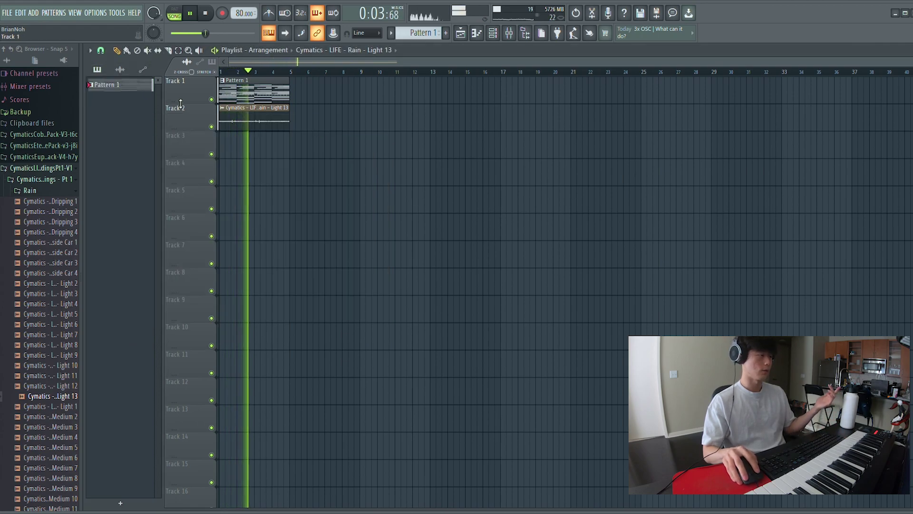
pyautogui.doubleClick(259, 116)
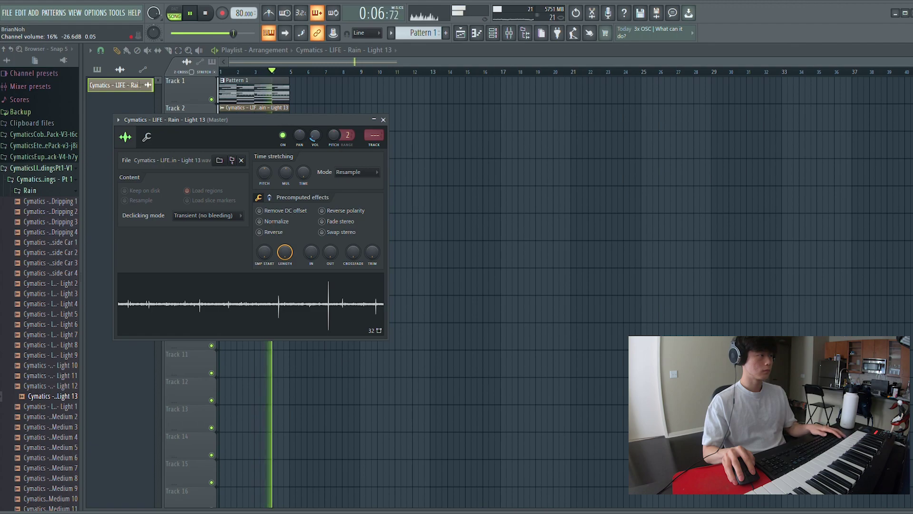
pyautogui.click(383, 119)
# Load RC-20 Retro Color on the Master mixer track and set its Distort amount to 22%.
pyautogui.click(42, 168)
pyautogui.press('F9')
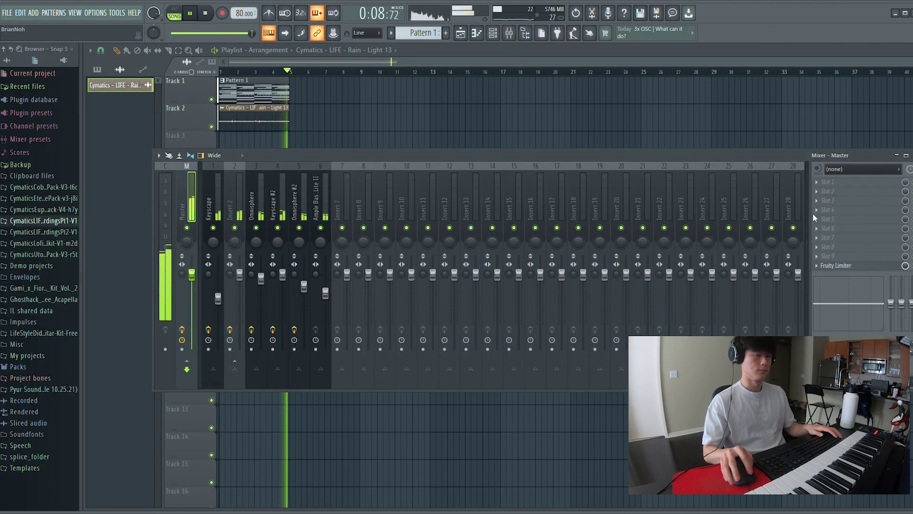
pyautogui.click(47, 100)
pyautogui.moveTo(54, 282); pyautogui.dragTo(182, 198)
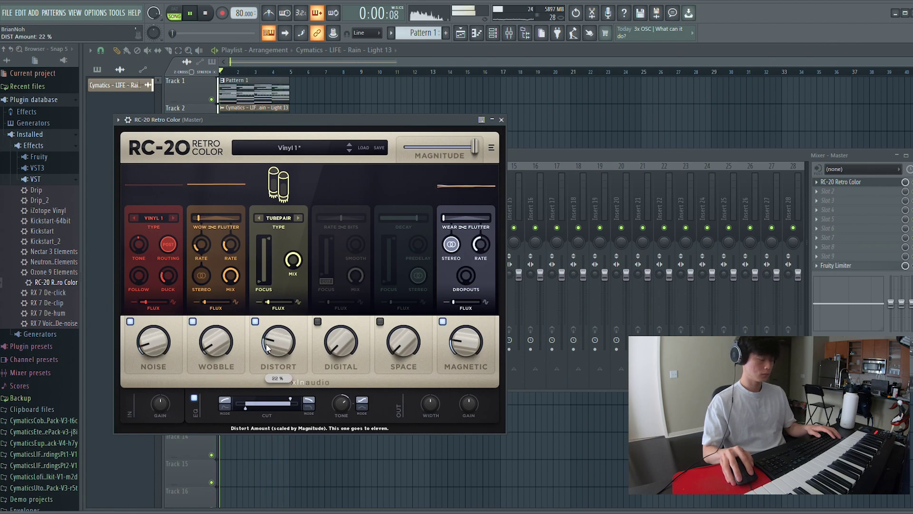
pyautogui.click(267, 217)
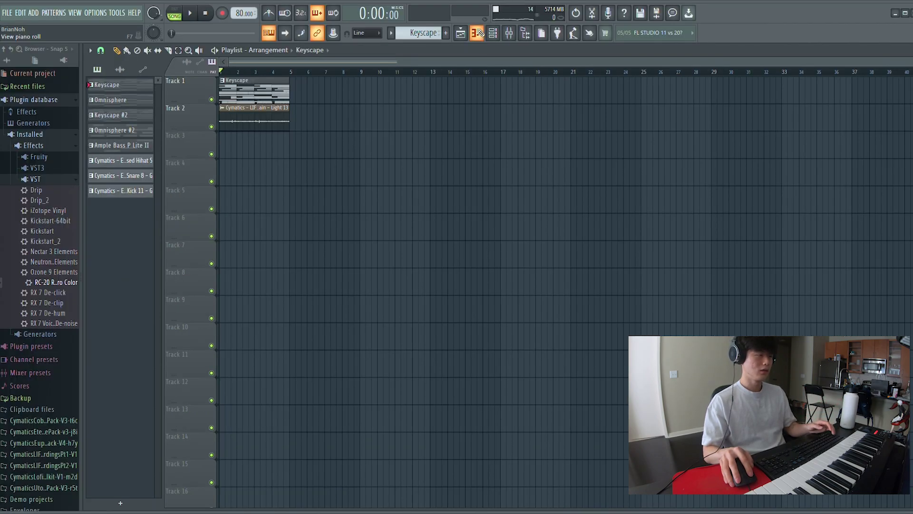
# Examine the notes of the split Keyscape pattern in the piano roll.
pyautogui.press('F7')
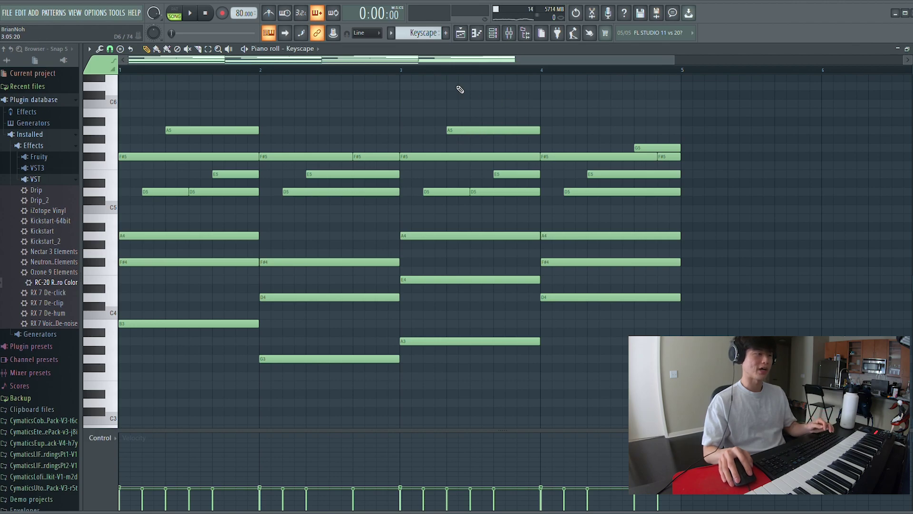
pyautogui.press('F7')
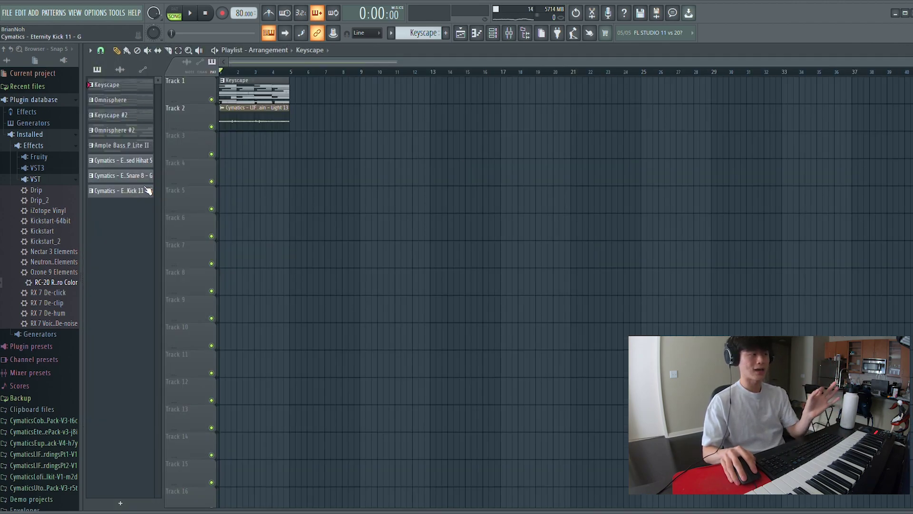
# Arrange the playlist with the rain clip on Track 1, Keyscape on Track 2 and Omnisphere on Track 3, all starting at bar 1.
pyautogui.moveTo(119, 114); pyautogui.dragTo(264, 101)
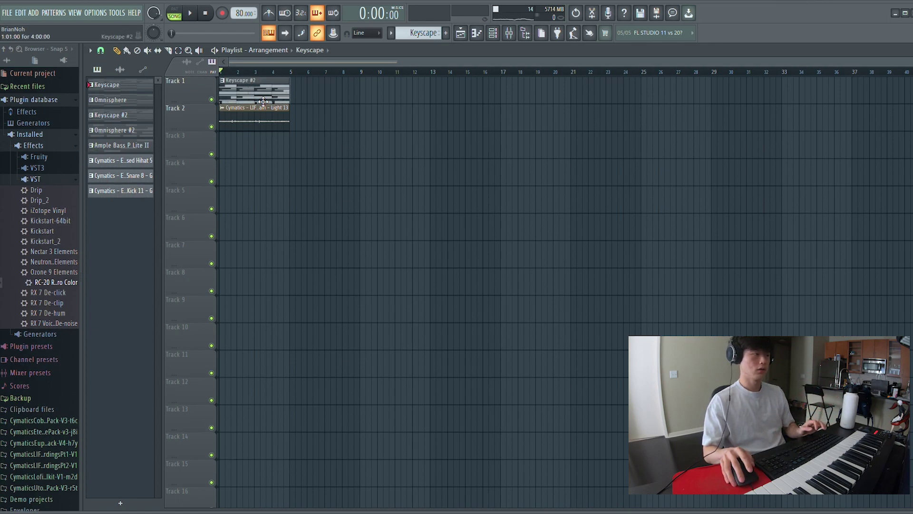
pyautogui.rightClick(262, 101)
pyautogui.moveTo(258, 109)
pyautogui.mouseDown()
pyautogui.moveTo(257, 81)
pyautogui.moveTo(267, 111)
pyautogui.moveTo(228, 110)
pyautogui.mouseUp()
pyautogui.click(142, 100)
pyautogui.click(296, 147)
pyautogui.moveTo(343, 157); pyautogui.dragTo(177, 166)
# Place the Keyscape #2, Omnisphere #2 and Ample Bass P Lite II patterns at bar 1 on Tracks 4, 5 and 6.
pyautogui.click(113, 115)
pyautogui.click(122, 130)
pyautogui.click(275, 191)
pyautogui.moveTo(326, 209); pyautogui.dragTo(233, 231)
pyautogui.click(121, 146)
pyautogui.click(269, 231)
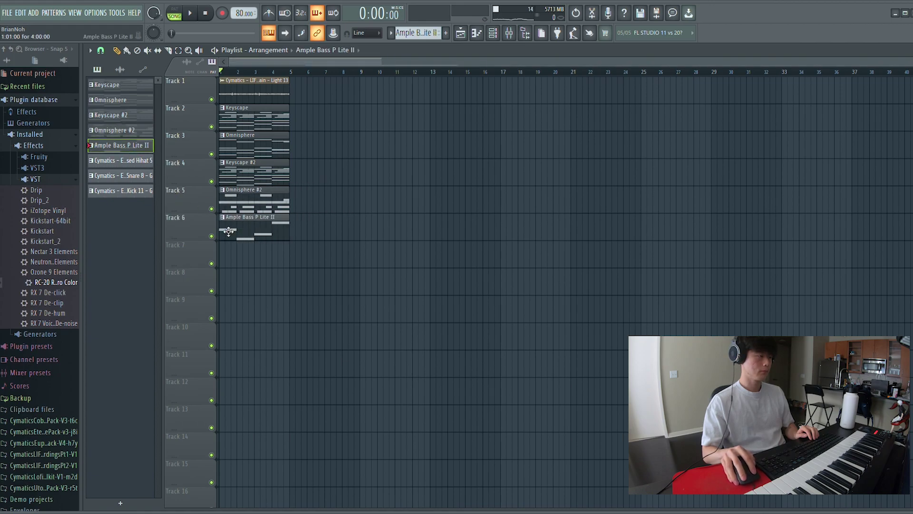
# Place the closed hi-hat, Snare 8 and Kick 11 patterns at bar 1 on Tracks 7, 8 and 9 and play the arrangement.
pyautogui.click(141, 161)
pyautogui.click(283, 254)
pyautogui.moveTo(283, 254); pyautogui.dragTo(245, 255)
pyautogui.click(122, 175)
pyautogui.click(340, 291)
pyautogui.moveTo(341, 292); pyautogui.dragTo(252, 309)
pyautogui.click(298, 310)
pyautogui.press('space')
pyautogui.press('space')
# Repeat the four-bar clips on all nine tracks back to back until bar 33.
pyautogui.hotkey('ctrl', 'a')
pyautogui.moveTo(266, 64); pyautogui.dragTo(724, 76)
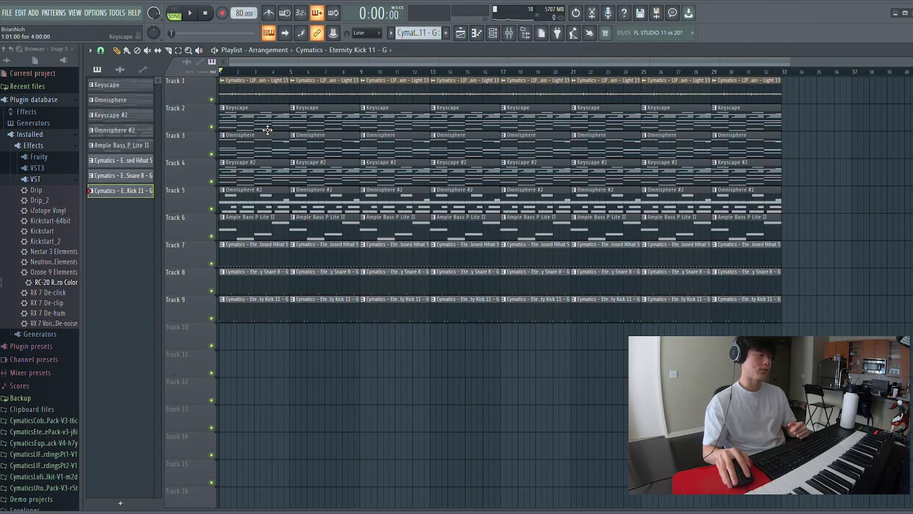
# Delete the first four-bar clips on Tracks 3 to 9, leaving only rain and Keyscape in the intro, and play it back.
pyautogui.moveTo(268, 130); pyautogui.dragTo(251, 328)
pyautogui.press('Delete')
pyautogui.press('space')
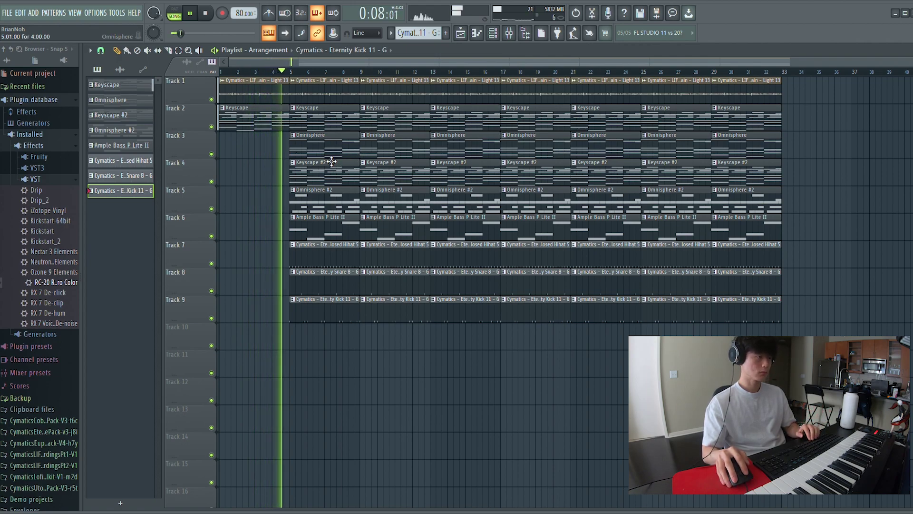
pyautogui.press('space')
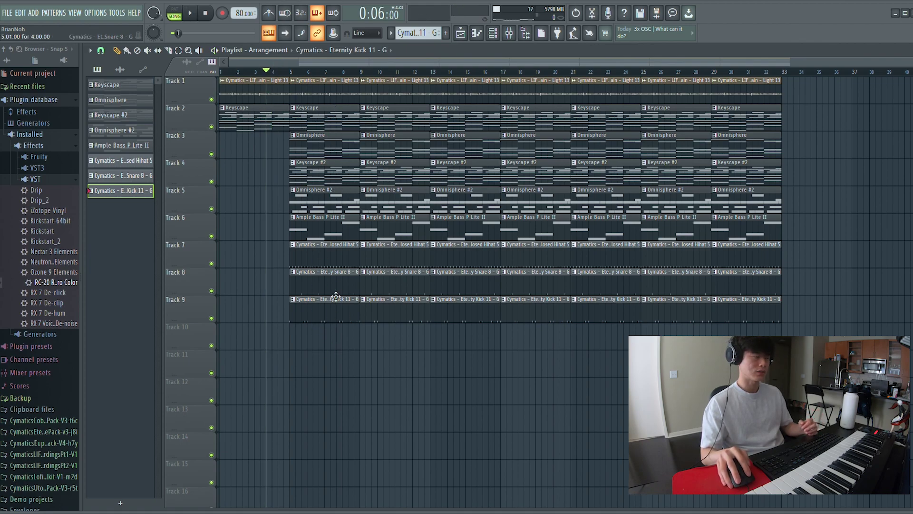
# Place an Omnisphere clip at bar 1 on Track 3, delete the bar 5 clips on Tracks 4 to 9, and play the intro.
pyautogui.click(310, 151)
pyautogui.click(241, 155)
pyautogui.moveTo(279, 155); pyautogui.dragTo(262, 155)
pyautogui.rightClick(326, 183)
pyautogui.rightClick(329, 283)
pyautogui.rightClick(328, 309)
pyautogui.press('space')
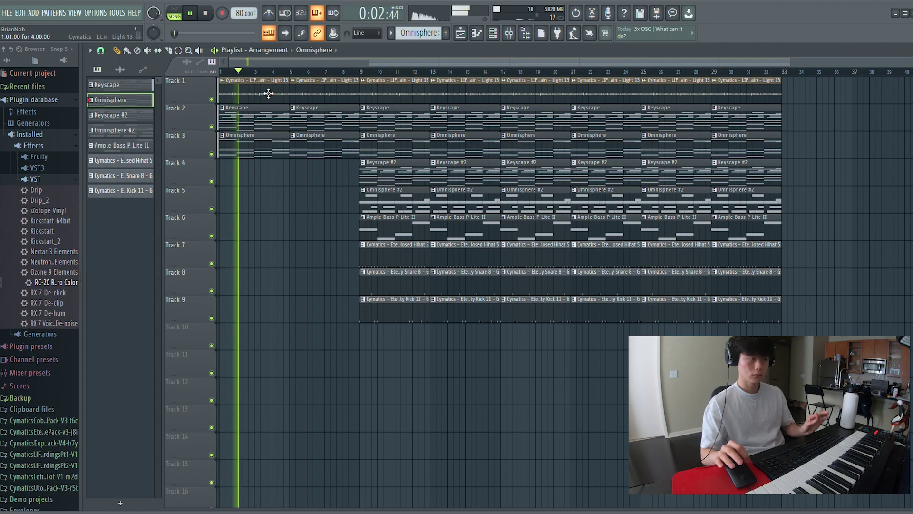
pyautogui.press('space')
# Add Fruity Love Philter to the master's second effect slot and automate its mix level to curve down to minimum at bar 9.
pyautogui.click(510, 33)
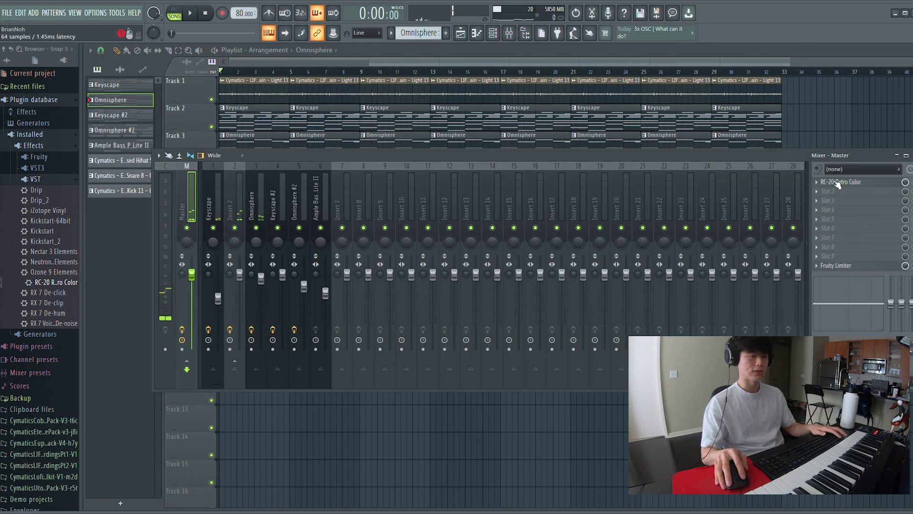
pyautogui.click(828, 191)
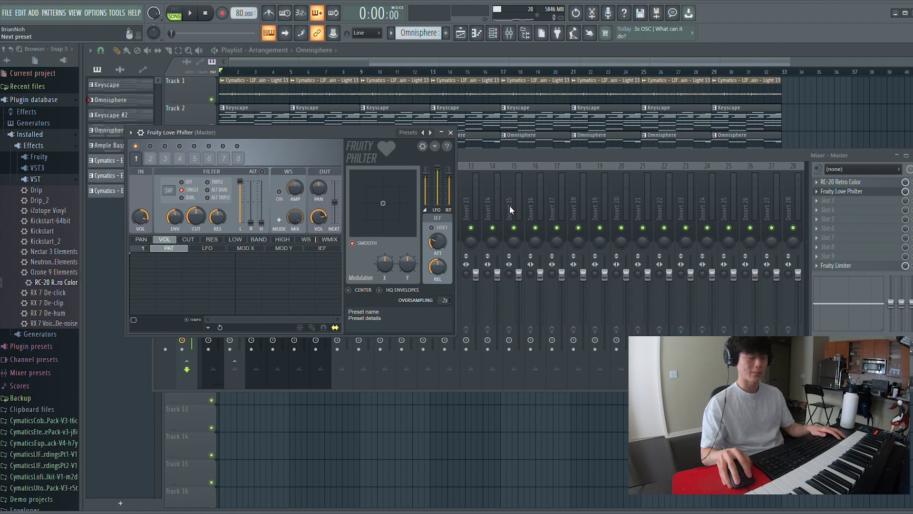
pyautogui.click(509, 32)
pyautogui.click(508, 37)
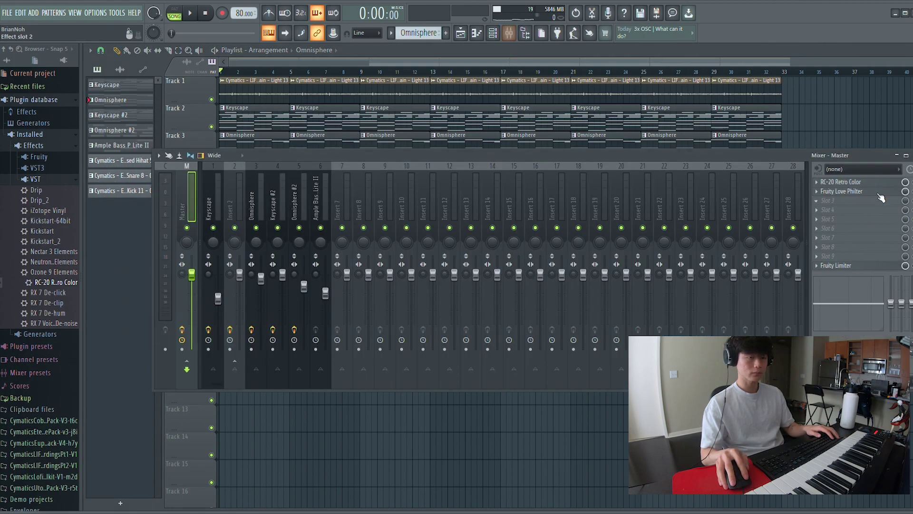
pyautogui.press('F9')
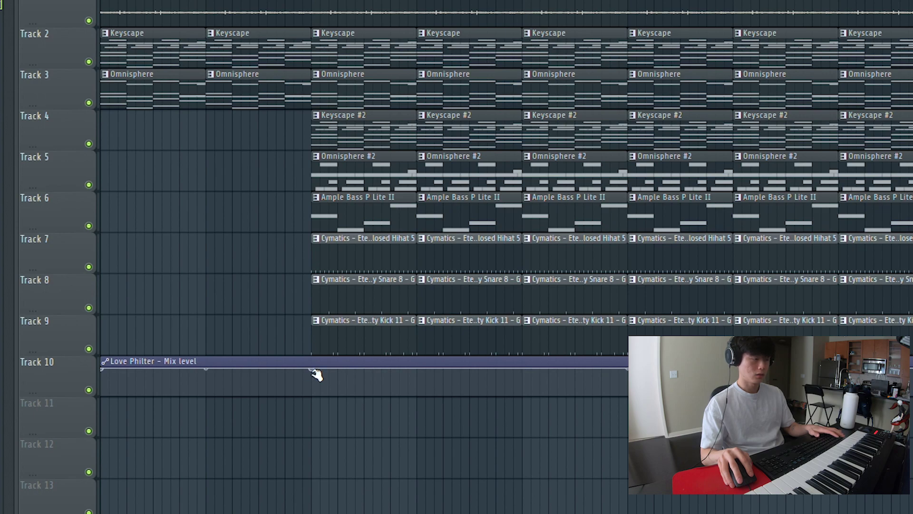
pyautogui.moveTo(319, 378); pyautogui.dragTo(300, 395)
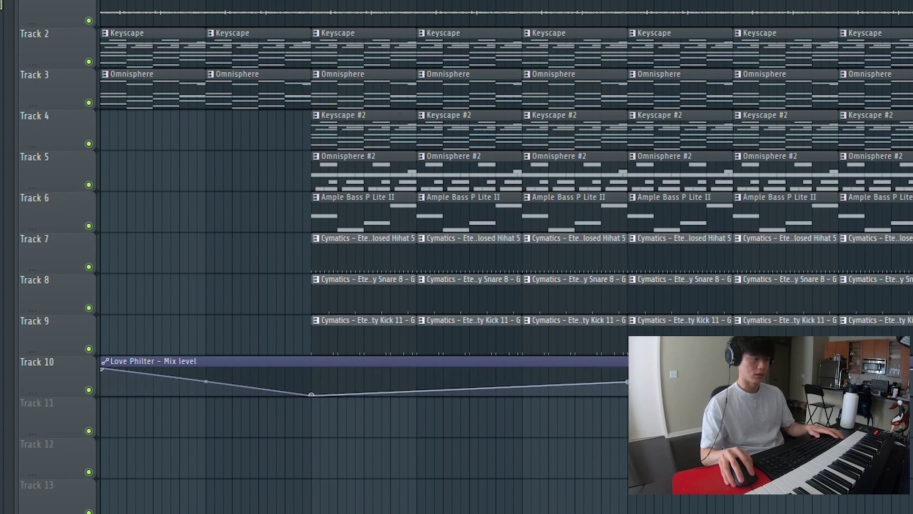
pyautogui.moveTo(206, 382); pyautogui.dragTo(206, 373)
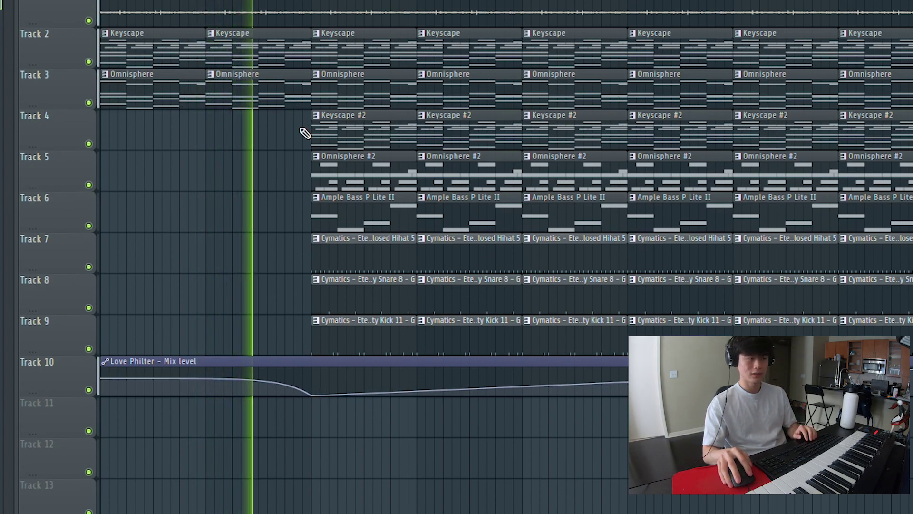
# Delete the clips on Tracks 3 to 6 between bars 9 and 17, and hold the Love Philter mix level at minimum after bar 9.
pyautogui.rightClick(382, 207)
pyautogui.rightClick(383, 171)
pyautogui.rightClick(383, 144)
pyautogui.rightClick(377, 97)
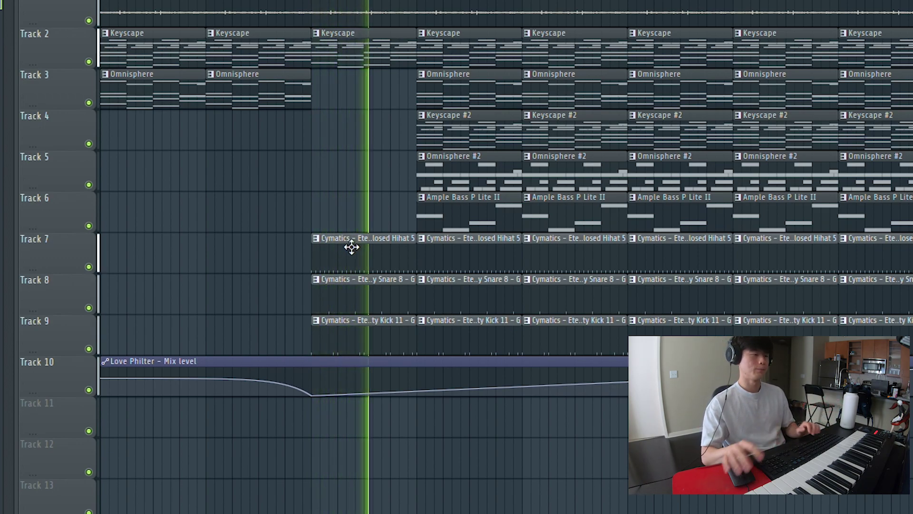
pyautogui.rightClick(438, 209)
pyautogui.rightClick(443, 171)
pyautogui.rightClick(446, 130)
pyautogui.rightClick(448, 102)
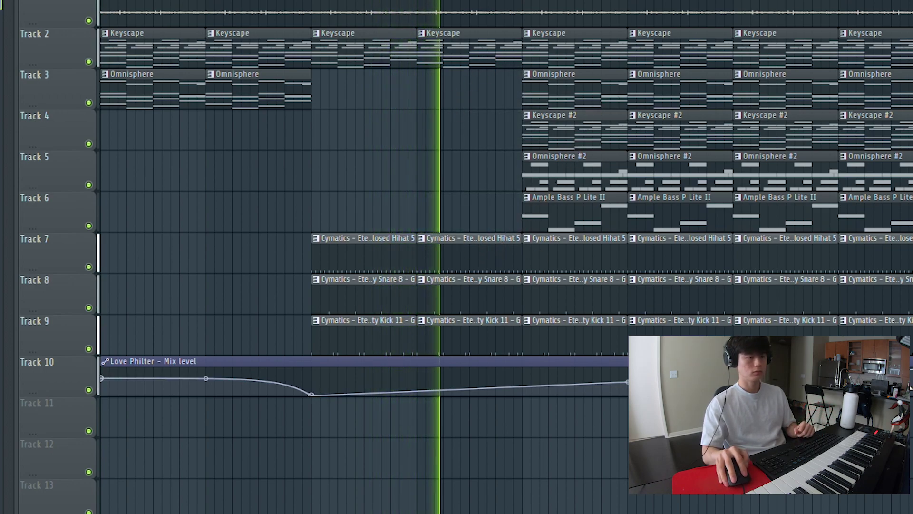
pyautogui.moveTo(633, 381); pyautogui.dragTo(633, 395)
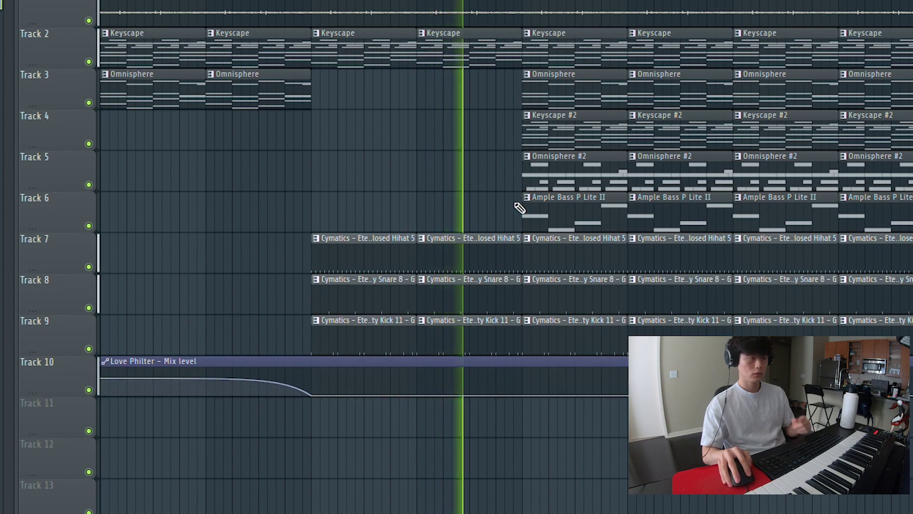
# Delete the Omnisphere, Keyscape #2 and Ample Bass clips between bars 17 and 25, keeping Omnisphere #2.
pyautogui.rightClick(581, 147)
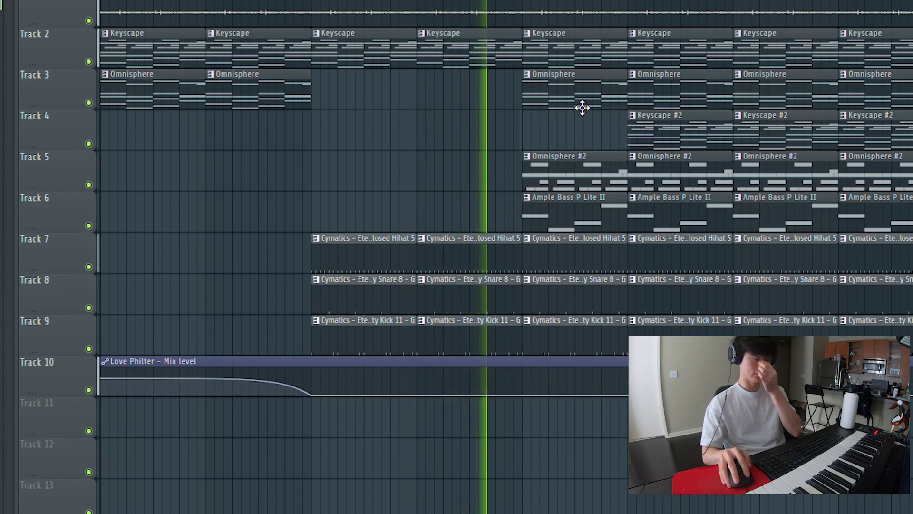
pyautogui.rightClick(581, 104)
pyautogui.rightClick(586, 226)
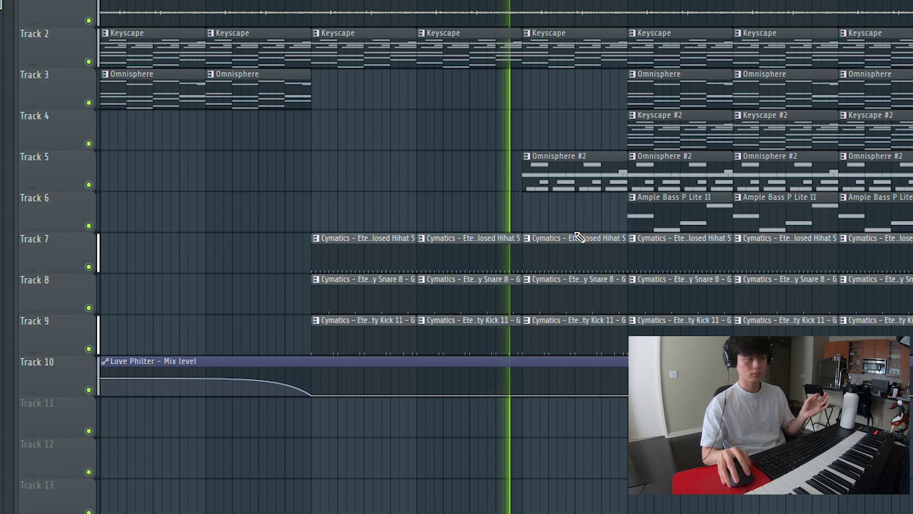
pyautogui.rightClick(661, 133)
pyautogui.rightClick(667, 95)
pyautogui.rightClick(671, 227)
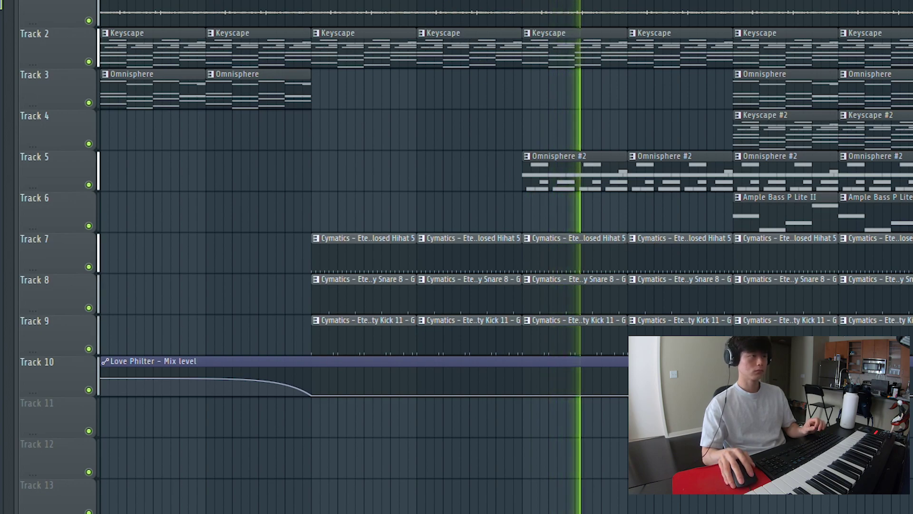
# Shorten the hi-hat, snare and kick clips before bar 25 to leave a two-beat drum gap, and play the transition.
pyautogui.hscroll(3, 556, 226)
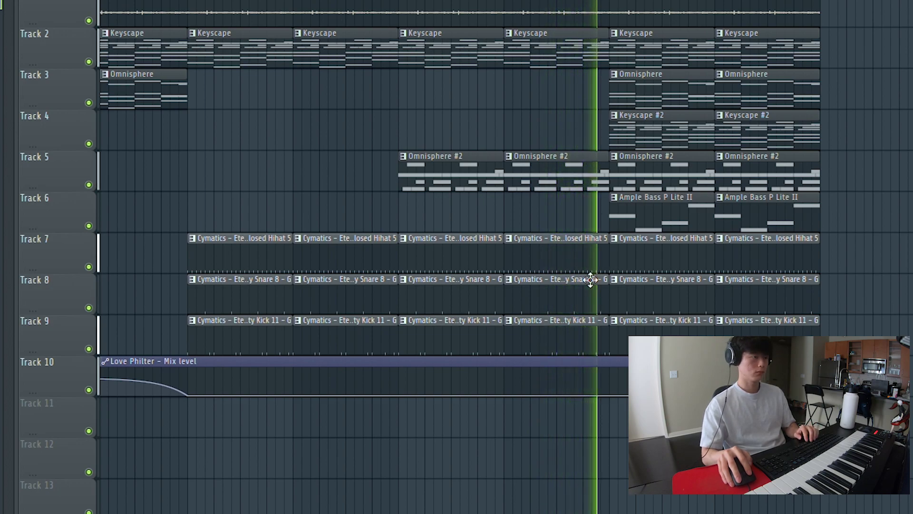
pyautogui.press('space')
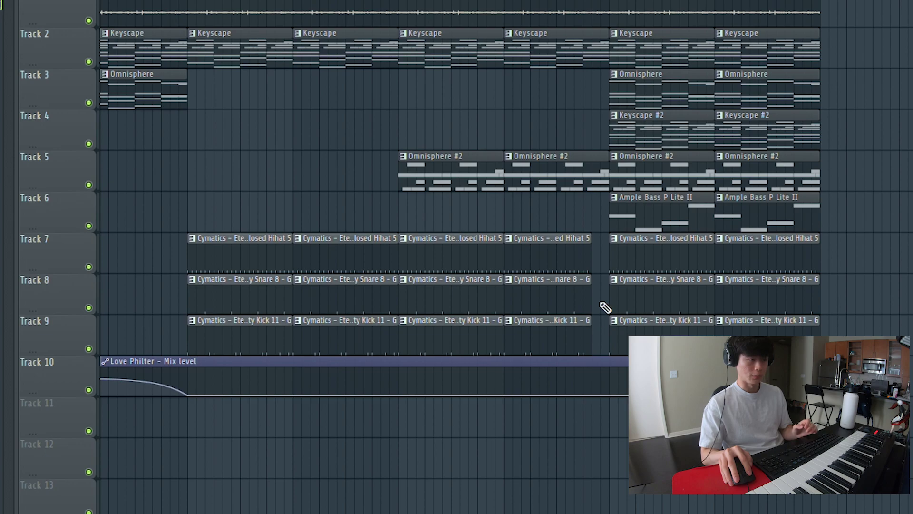
pyautogui.press('space')
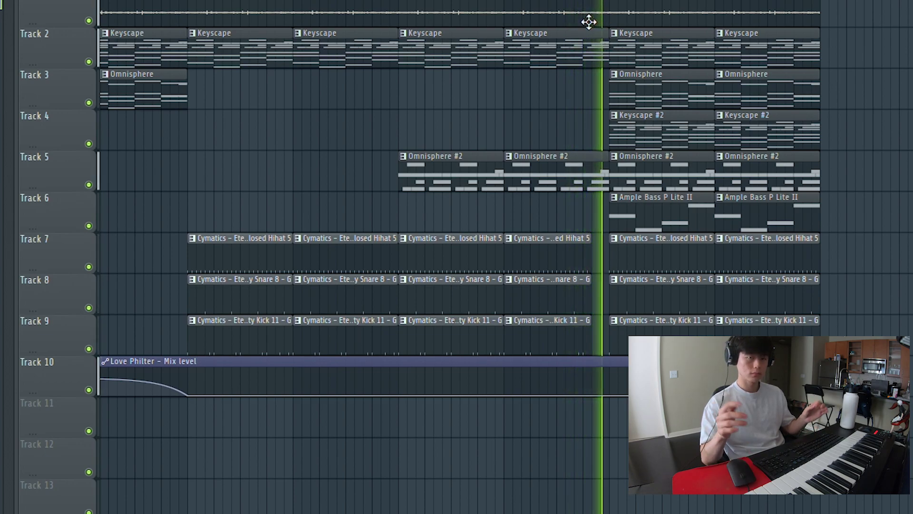
pyautogui.press('space')
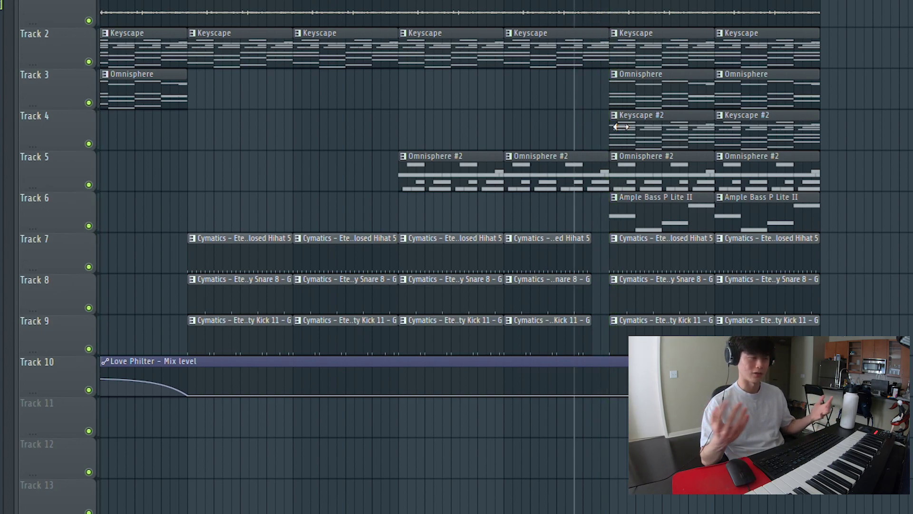
# Add Fruity Parametric EQ 2 to the master and automate its band 7 frequency with a curved dip over the drum gap before bar 25.
pyautogui.click(516, 31)
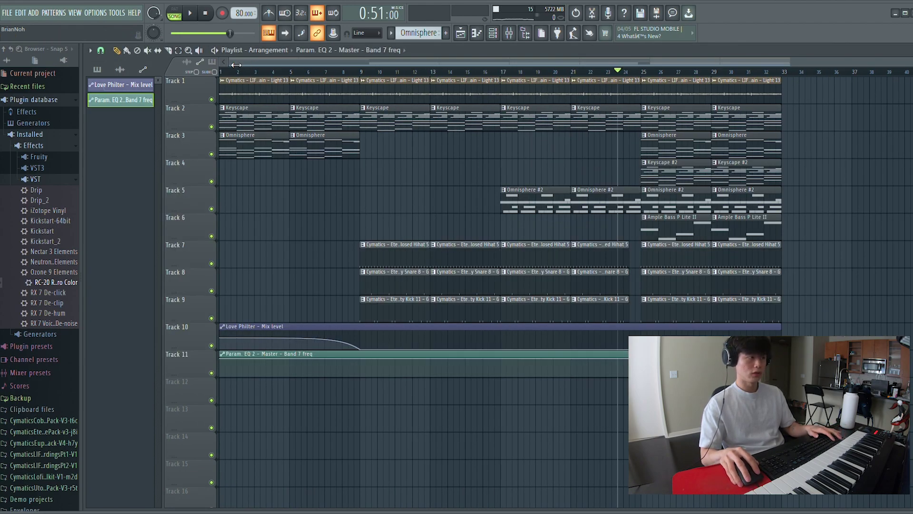
pyautogui.scroll(5, 295, 81)
pyautogui.moveTo(227, 61); pyautogui.dragTo(618, 48)
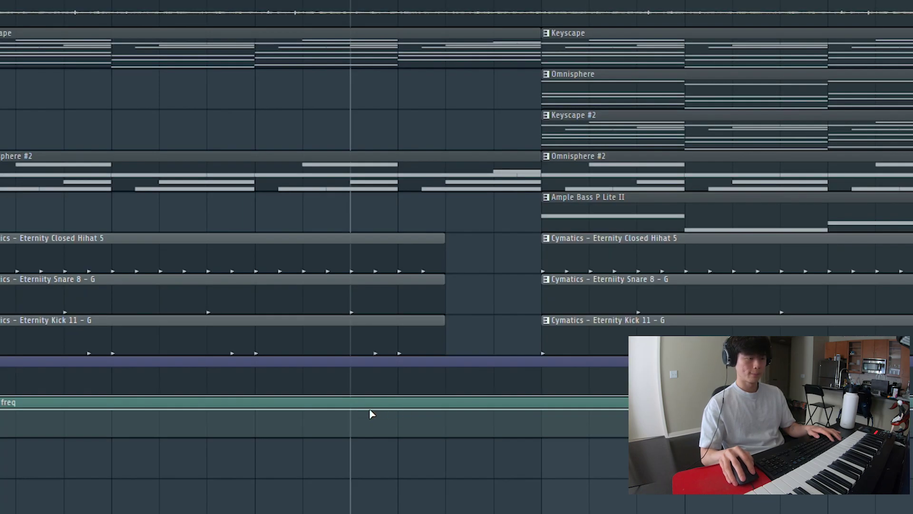
pyautogui.rightClick(350, 410)
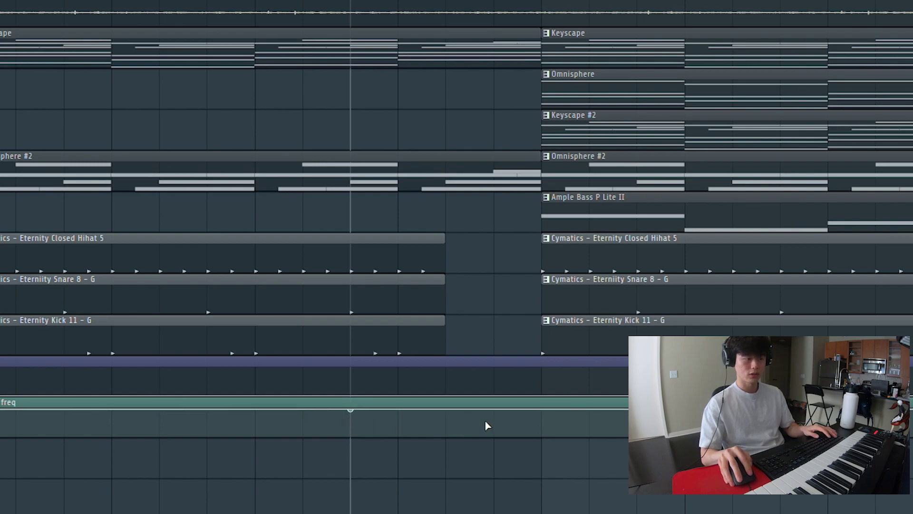
pyautogui.rightClick(446, 420)
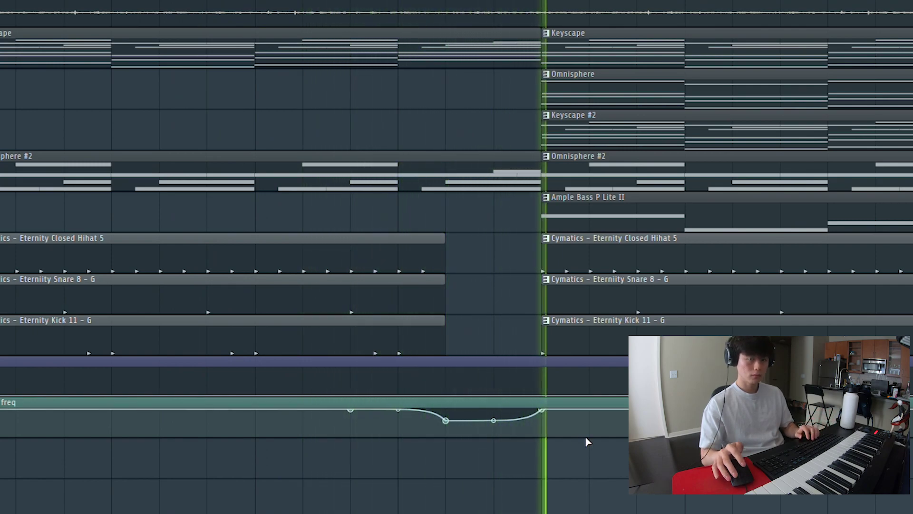
# Play the transition into bar 25 and make the band 7 frequency dip shallower.
pyautogui.press('space')
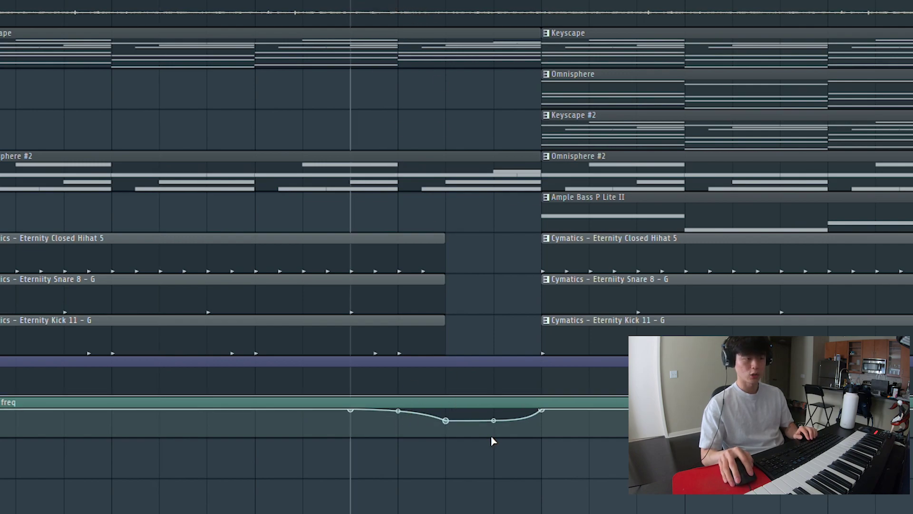
pyautogui.press('space')
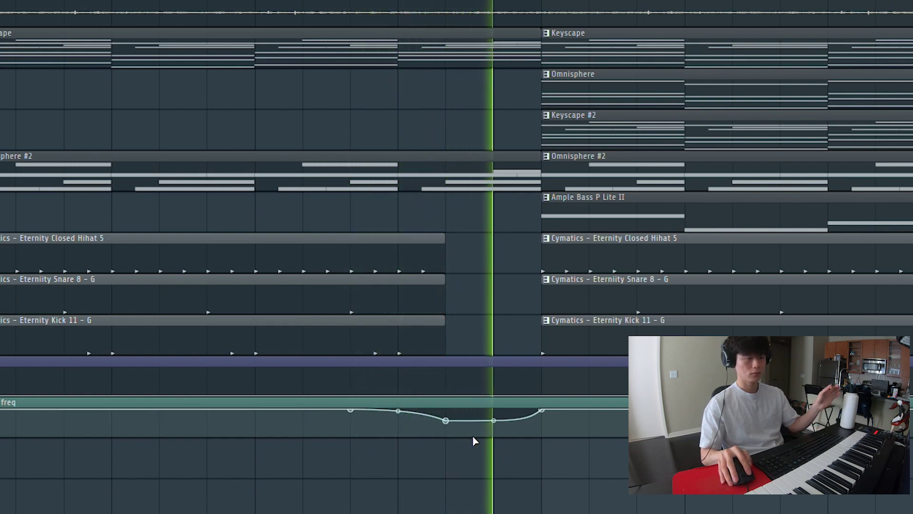
pyautogui.press('space')
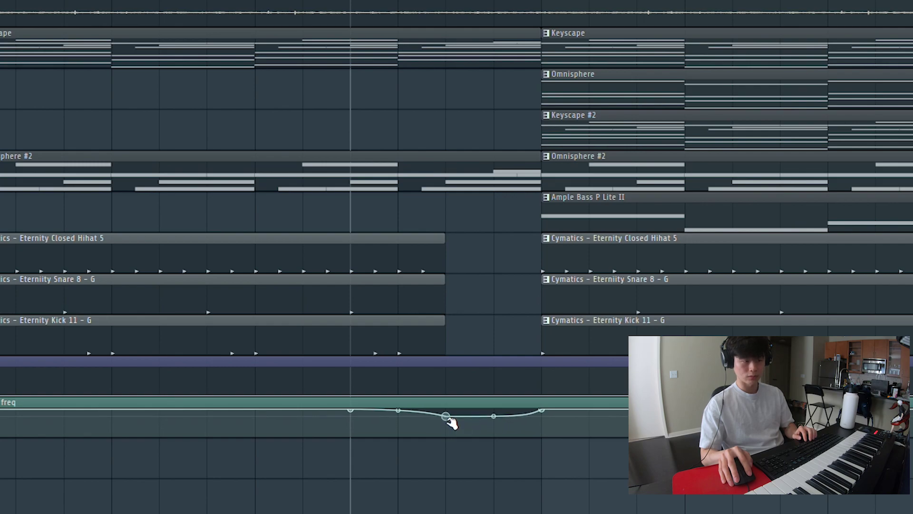
pyautogui.press('space')
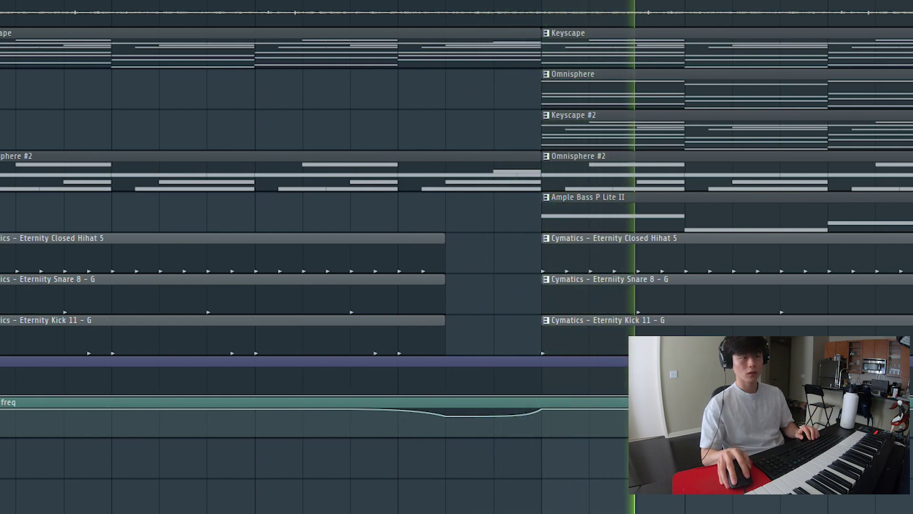
pyautogui.scroll(-3, 263, 40)
pyautogui.press('space')
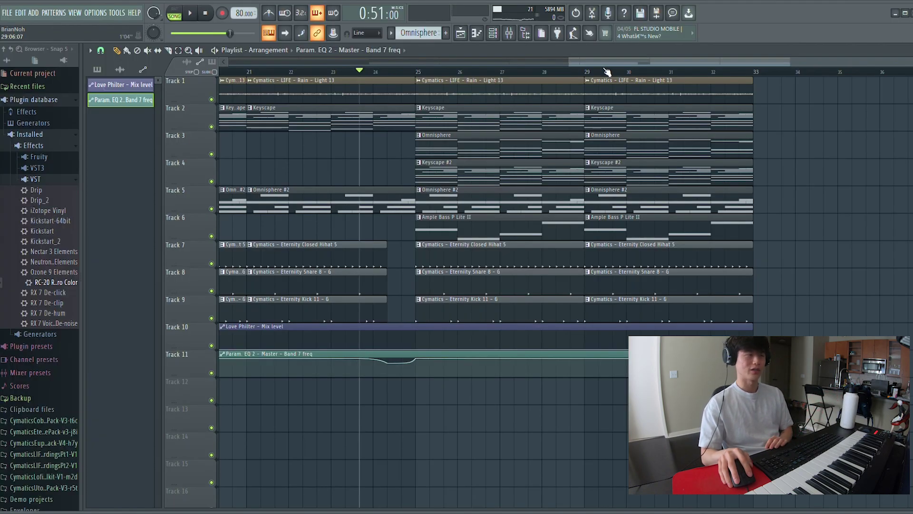
# Select the clips on Tracks 1 to 9 from bar 25 to 33 and duplicate them at bar 33.
pyautogui.moveTo(607, 63); pyautogui.dragTo(580, 55)
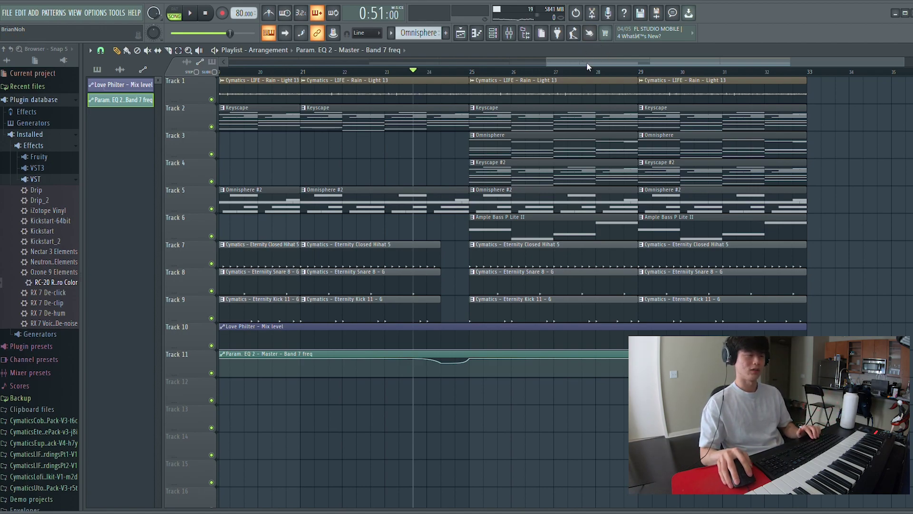
pyautogui.press('space')
pyautogui.moveTo(614, 61); pyautogui.dragTo(669, 61)
pyautogui.click(178, 50)
pyautogui.moveTo(740, 322); pyautogui.dragTo(377, 58)
pyautogui.moveTo(676, 61); pyautogui.dragTo(709, 61)
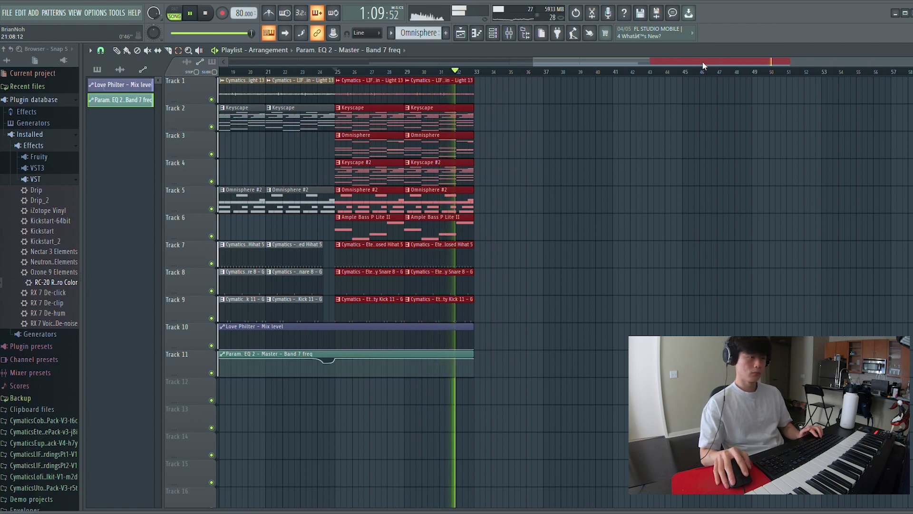
pyautogui.press('space')
pyautogui.moveTo(563, 61); pyautogui.dragTo(413, 97)
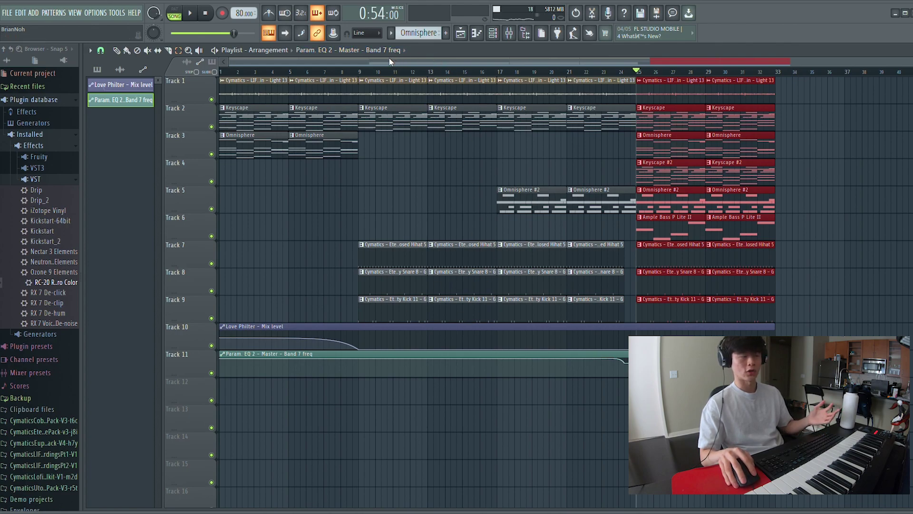
pyautogui.moveTo(368, 61); pyautogui.dragTo(717, 269)
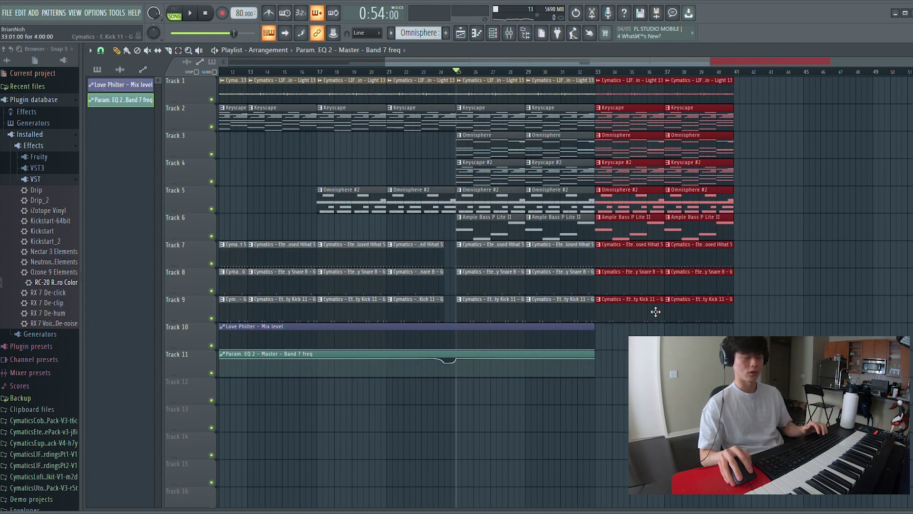
# Delete the bass and drum clips after bar 33, and the Keyscape #2 and Omnisphere #2 clips at bar 37, while playing the outro.
pyautogui.moveTo(686, 291)
pyautogui.mouseDown()
pyautogui.moveTo(720, 265)
pyautogui.moveTo(693, 238)
pyautogui.moveTo(831, 253)
pyautogui.mouseUp()
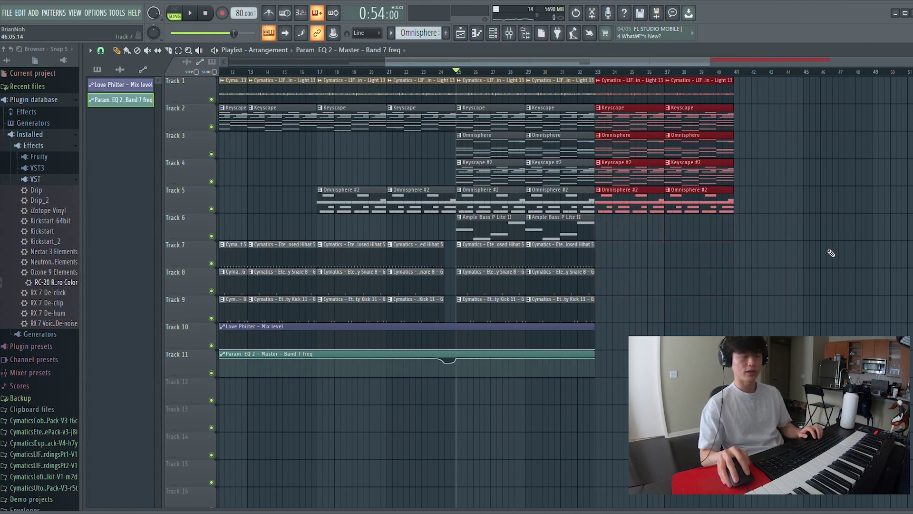
pyautogui.click(581, 66)
pyautogui.press('space')
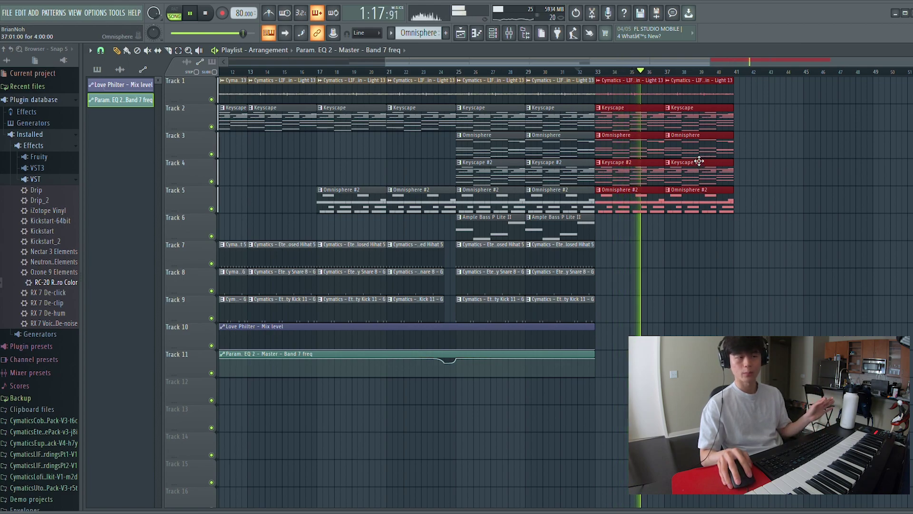
pyautogui.rightClick(709, 174)
pyautogui.rightClick(724, 199)
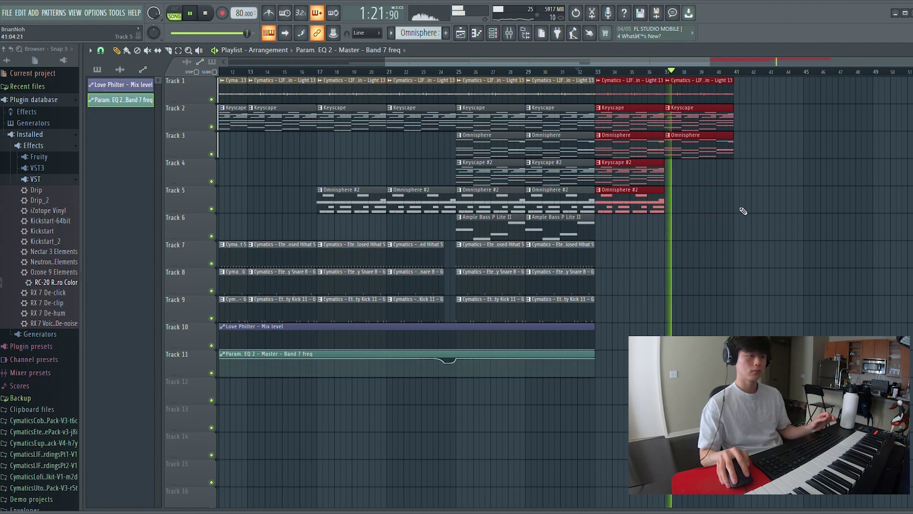
# Shorten the last Omnisphere clip on Track 3 to end at bar 39 and play the ending.
pyautogui.moveTo(733, 157); pyautogui.dragTo(700, 151)
pyautogui.click(741, 169)
pyautogui.hotkey('ctrl', 'z')
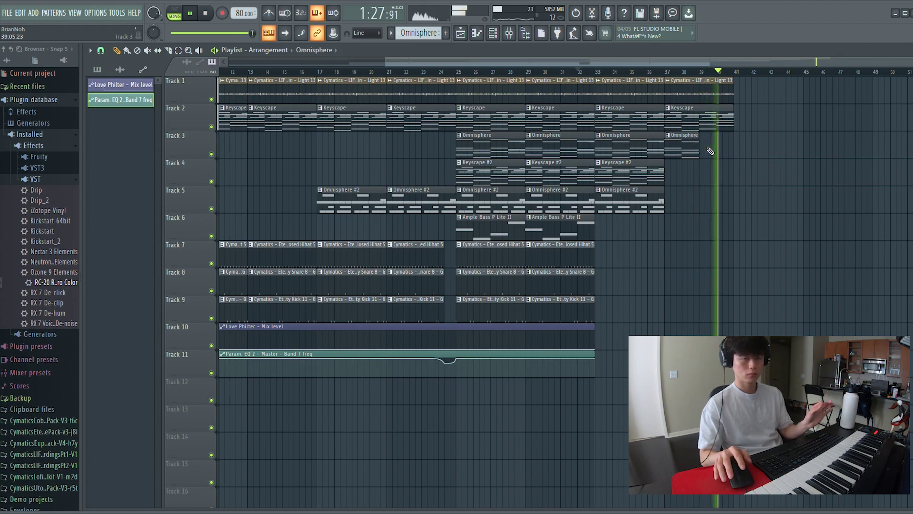
pyautogui.press('space')
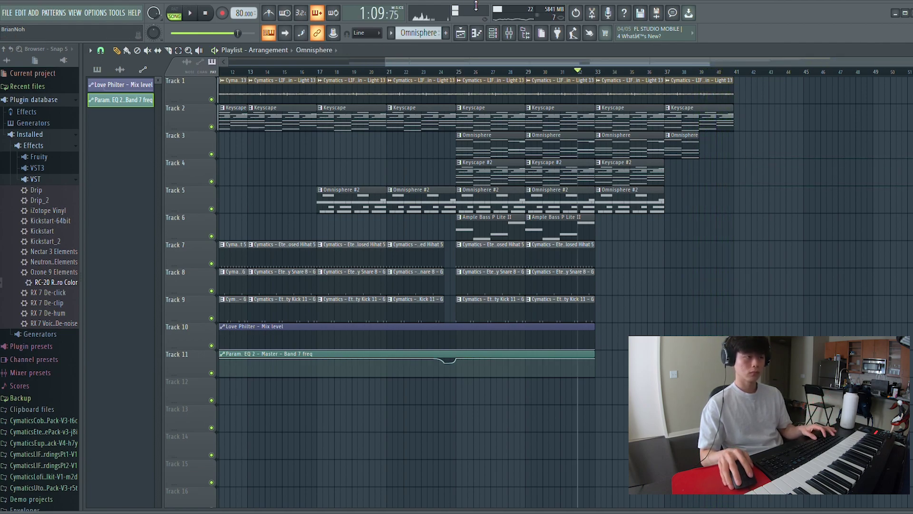
# Create a master volume automation clip on Track 12 and shape it as a fade-in from bar 1 to bar 9.
pyautogui.hscroll(-4, 444, 61)
pyautogui.press('F9')
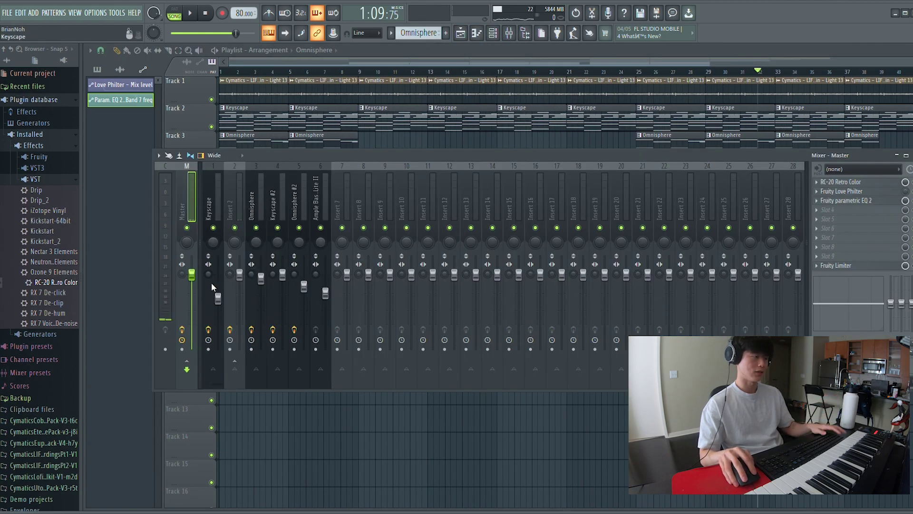
pyautogui.click(214, 346)
pyautogui.press('F9')
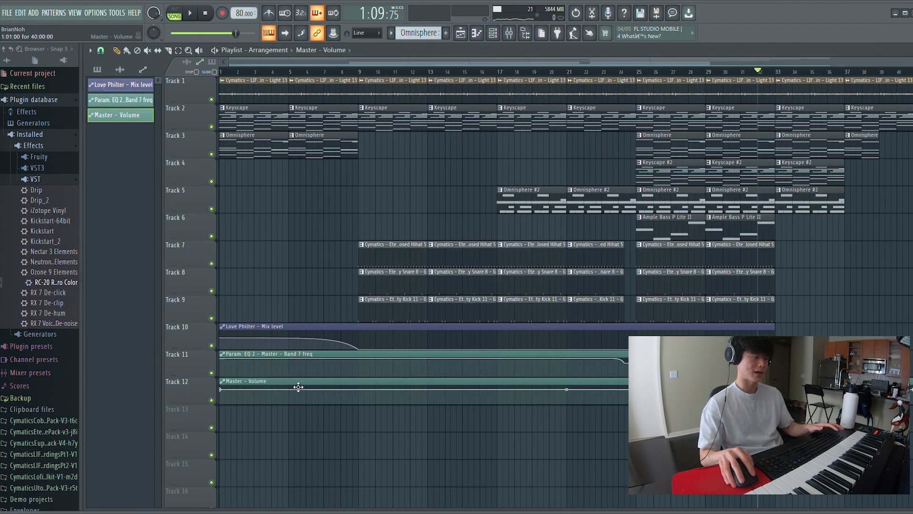
pyautogui.rightClick(358, 389)
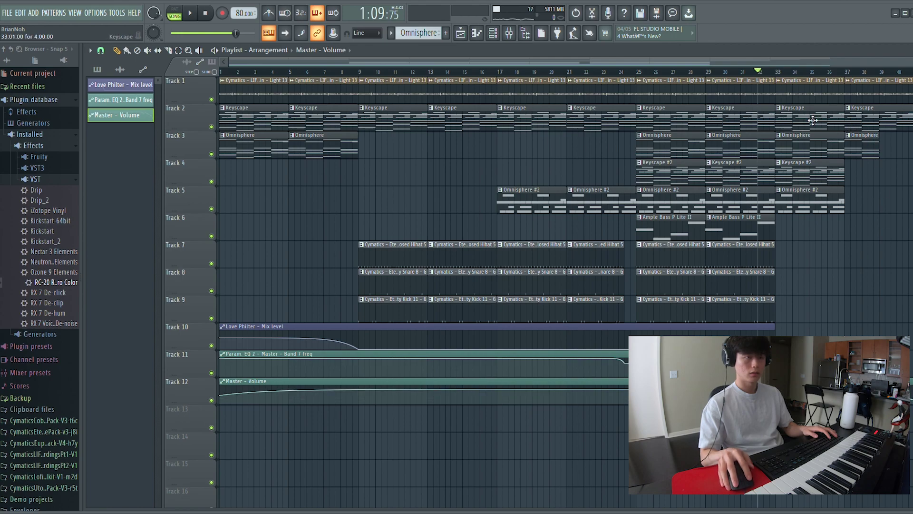
# Play back the end of the arrangement from about bar 37 to check the outro.
pyautogui.moveTo(723, 63); pyautogui.dragTo(817, 64)
pyautogui.click(722, 71)
pyautogui.press('space')
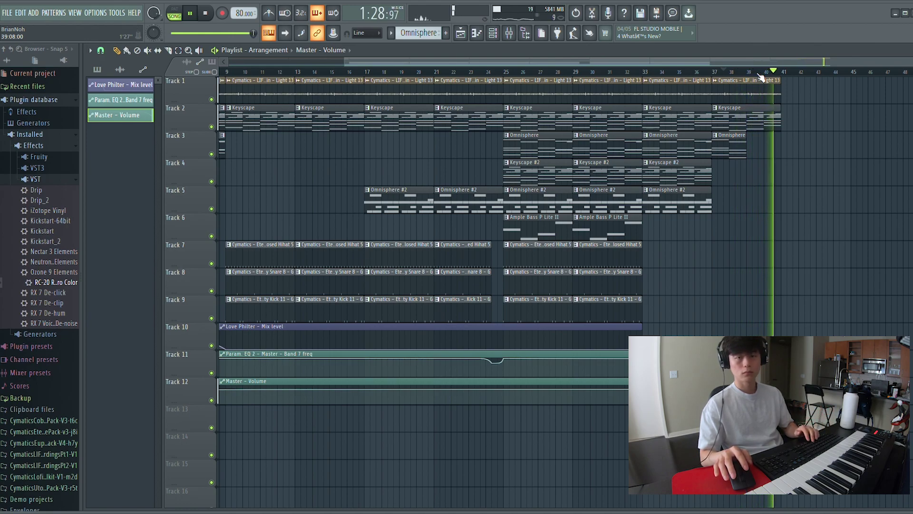
pyautogui.press('space')
pyautogui.moveTo(732, 58); pyautogui.dragTo(333, 58)
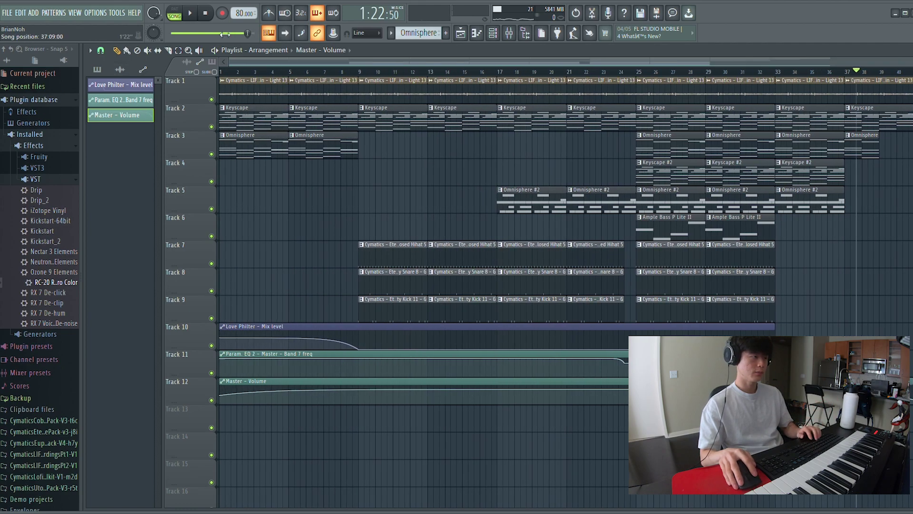